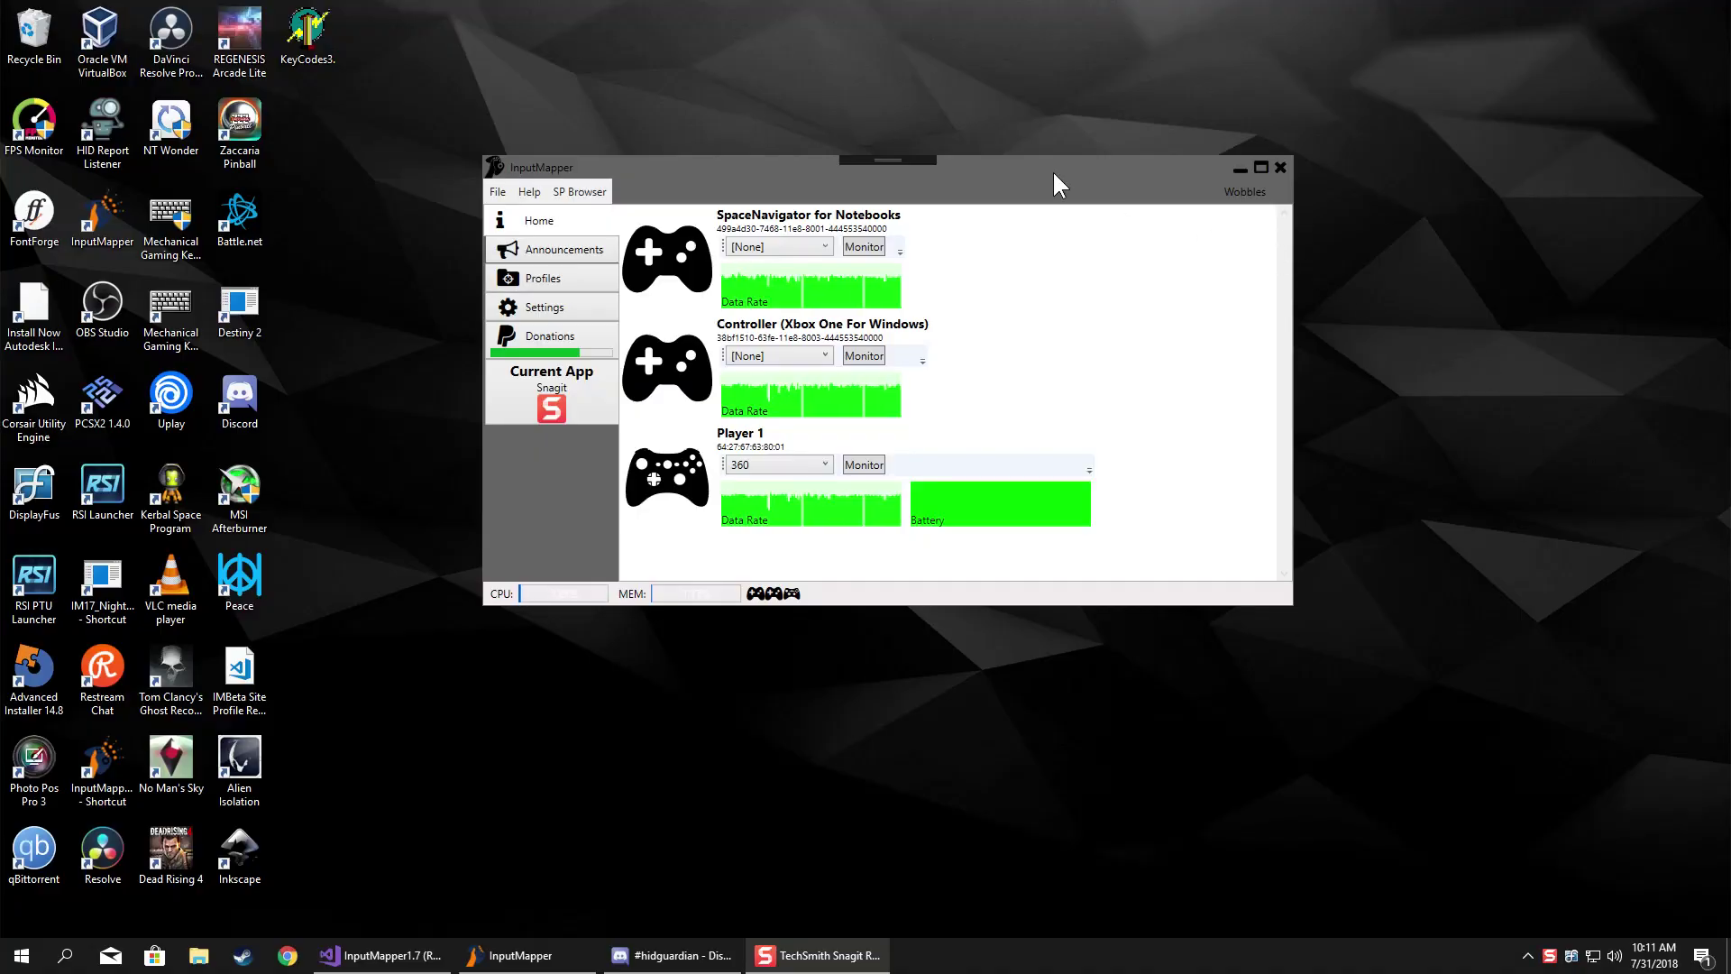
Open the Profiles page to show profile 360 and its LeftStickX to mouse_XDelta override.
click(554, 283)
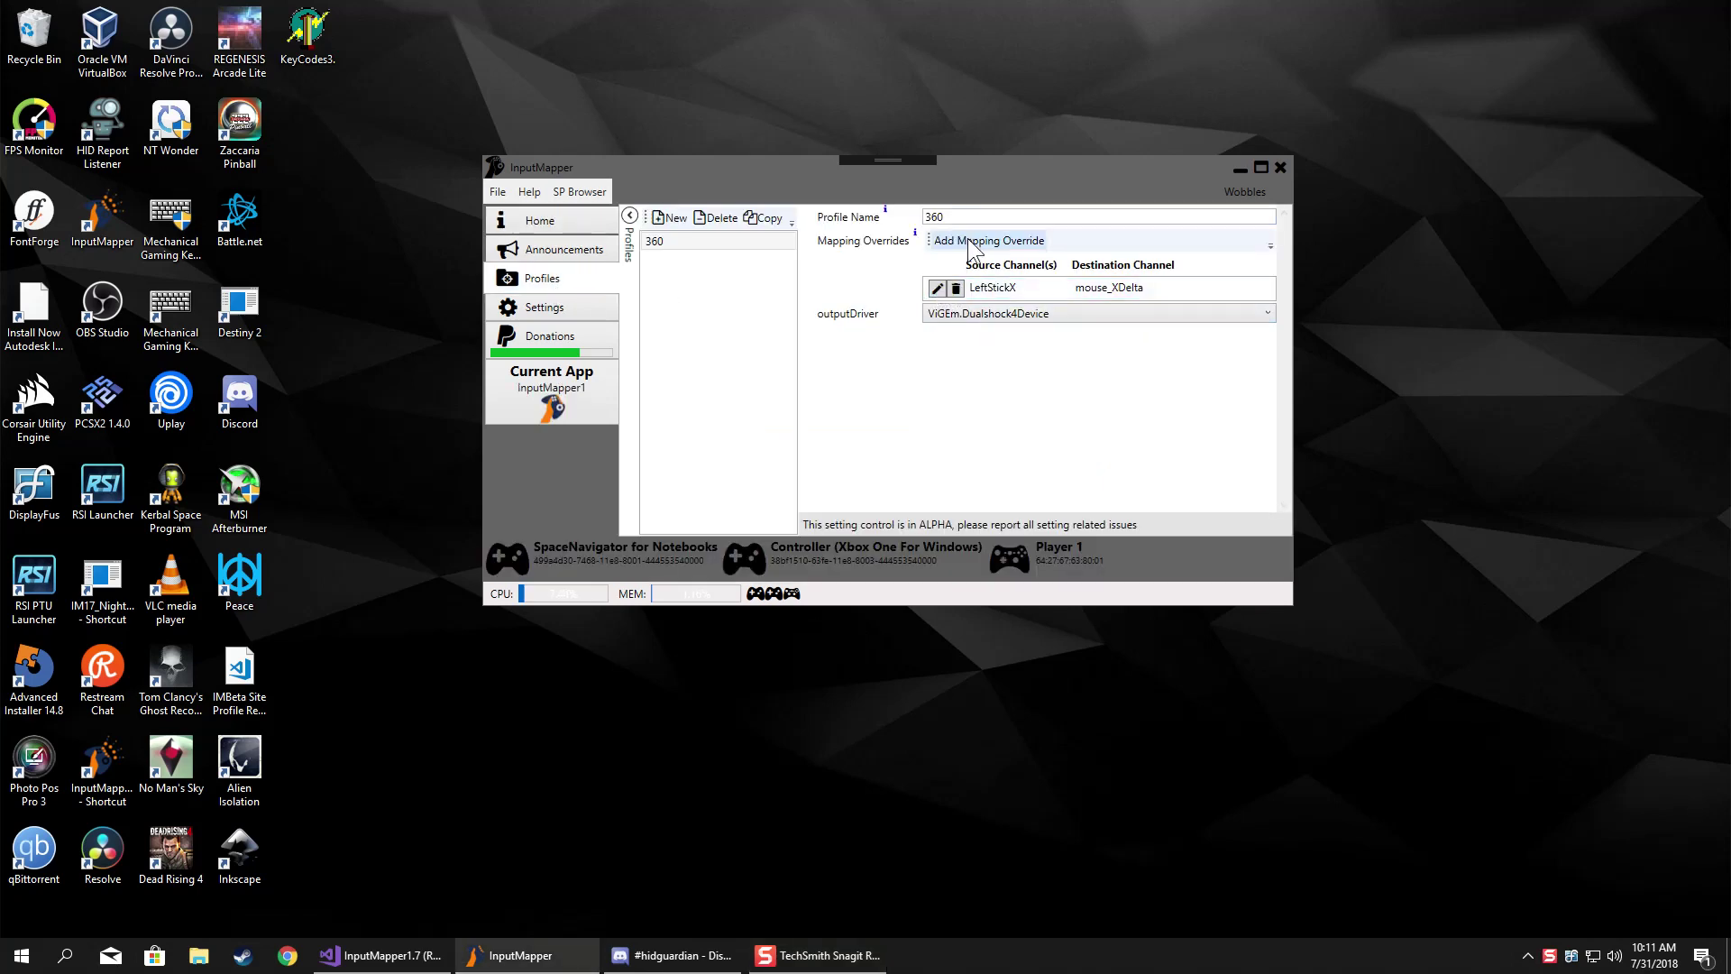
Edit the LeftStickX override and leave its destination set to Mouse X Delta.
click(937, 288)
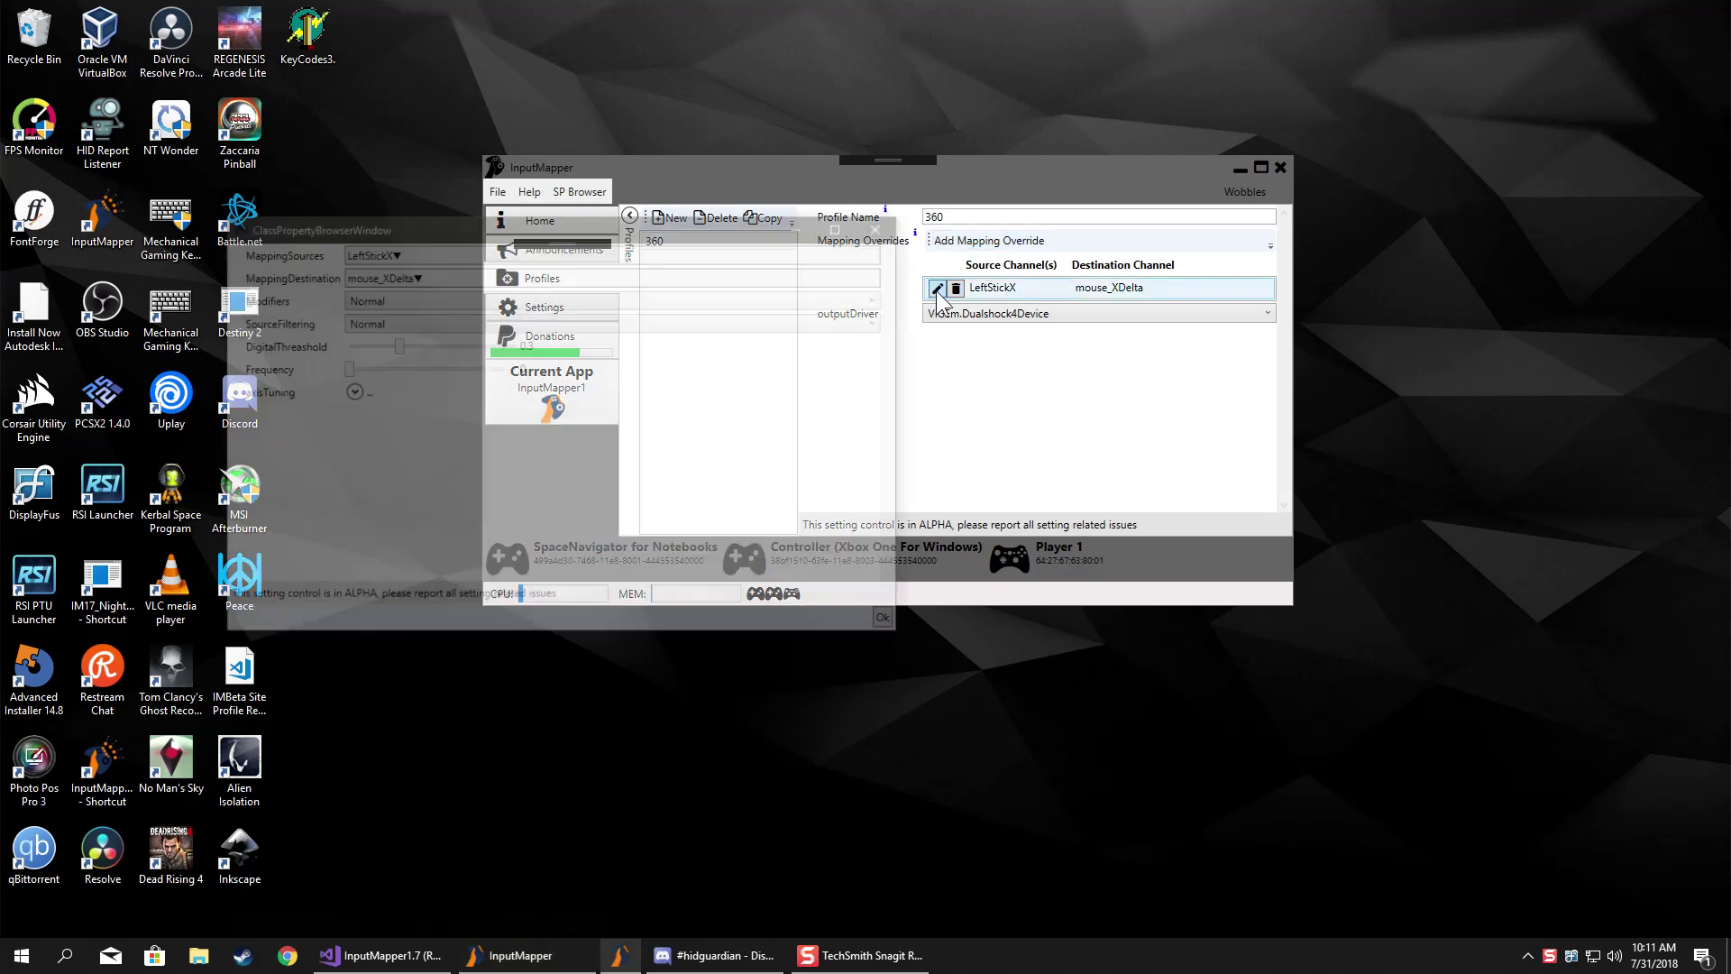
click(374, 275)
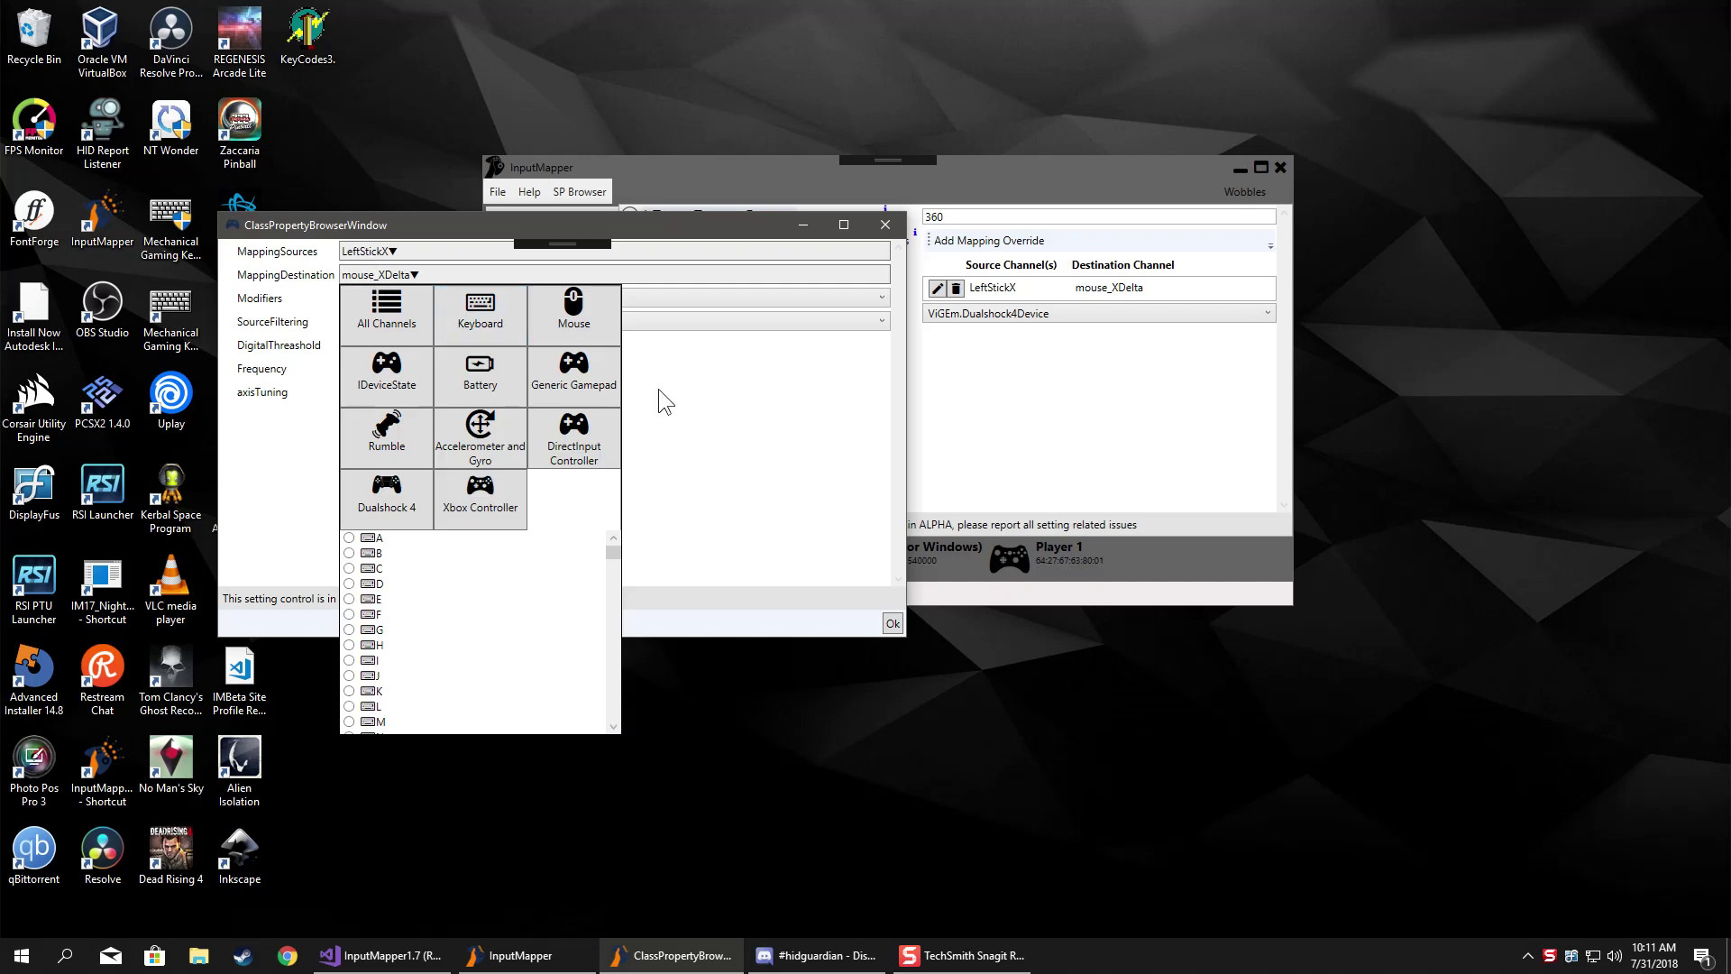
click(590, 307)
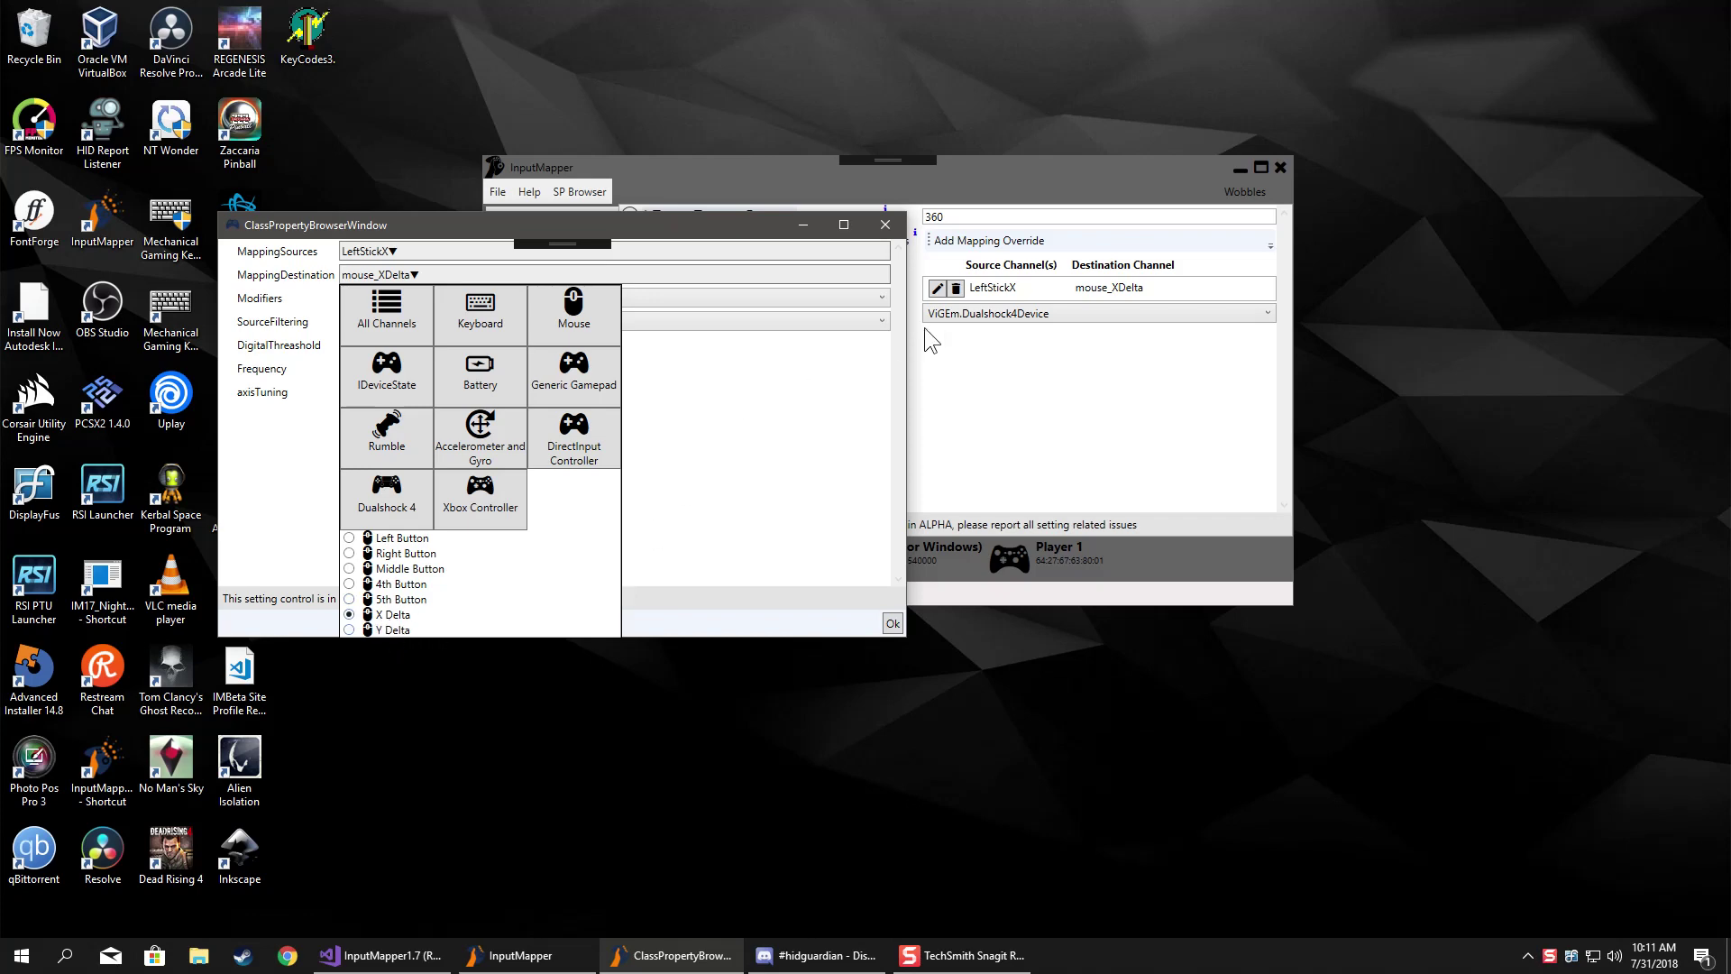
click(711, 227)
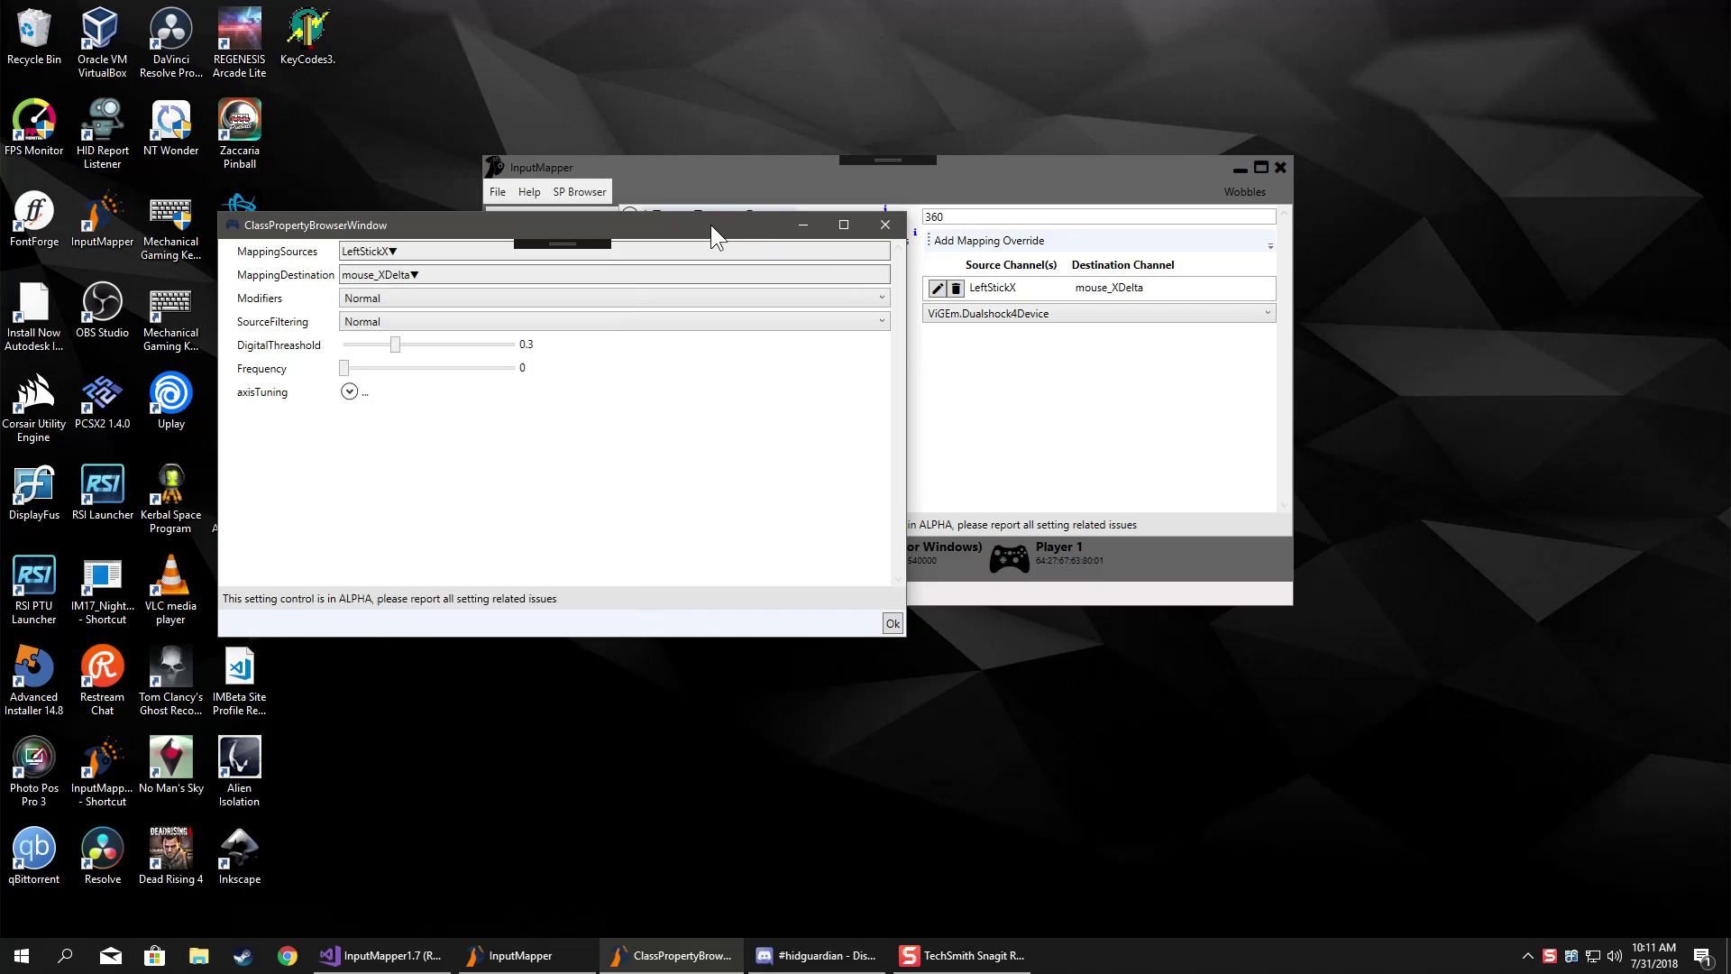
Expand axisTuning to reveal sensitivity 0.556, deadzone 0.079, curve 0.476 and the conversion formula.
click(350, 393)
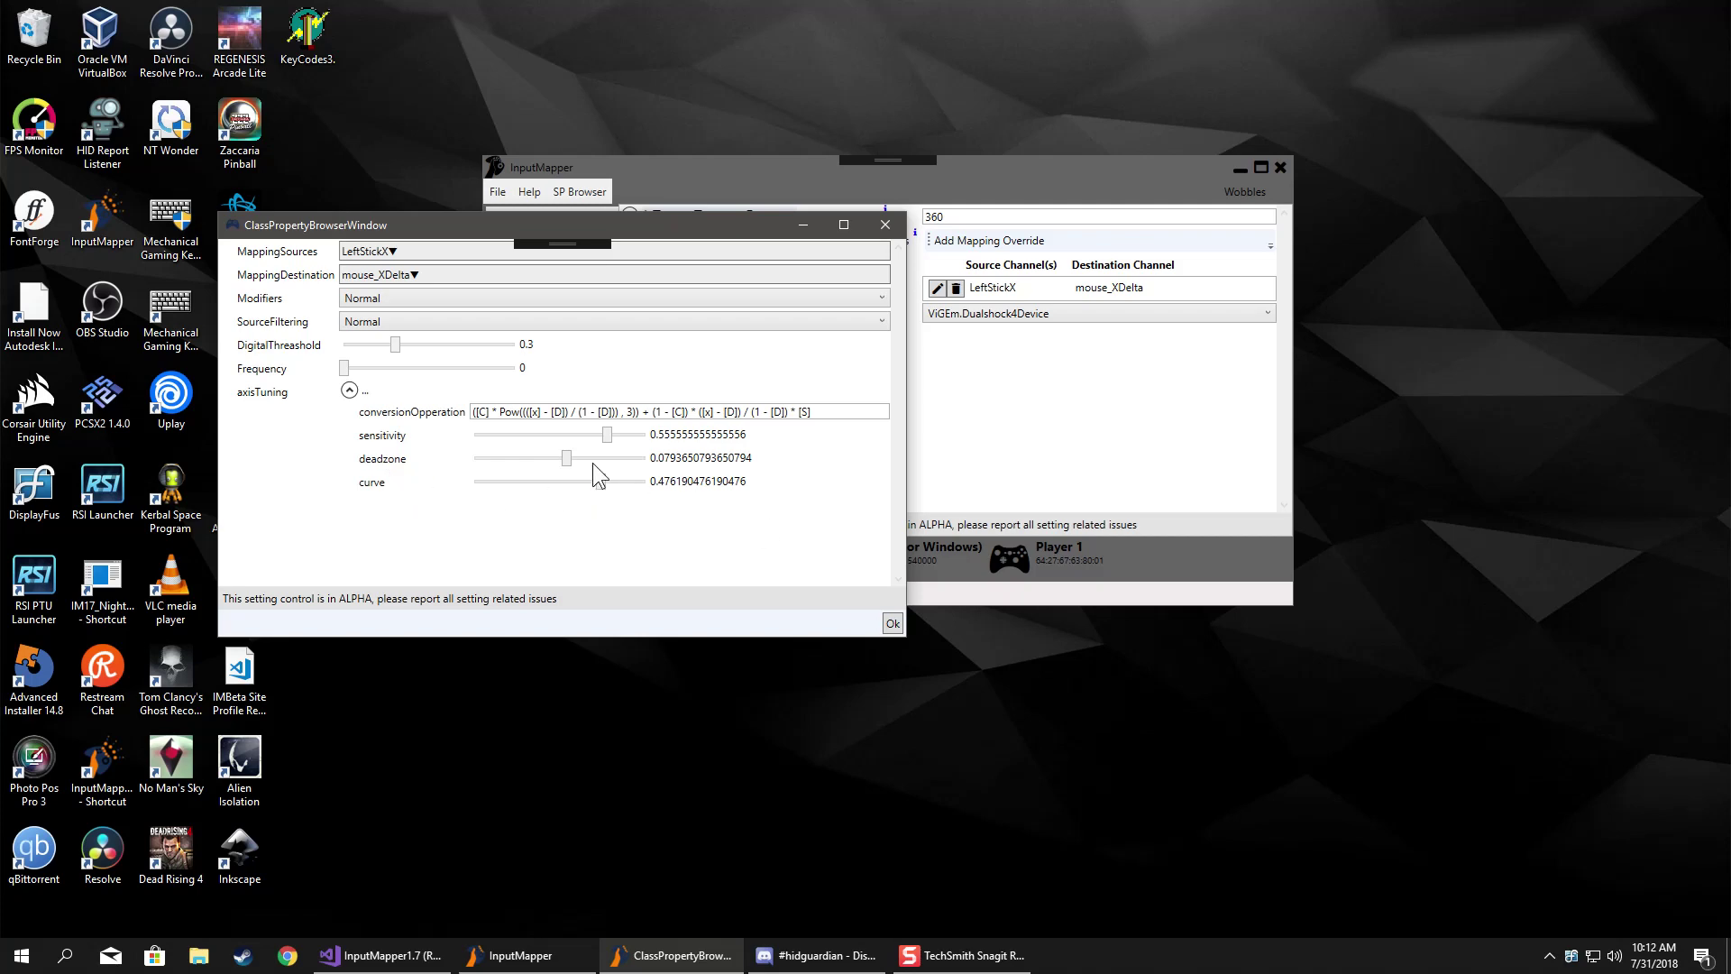
click(483, 411)
drag(426, 231, 553, 315)
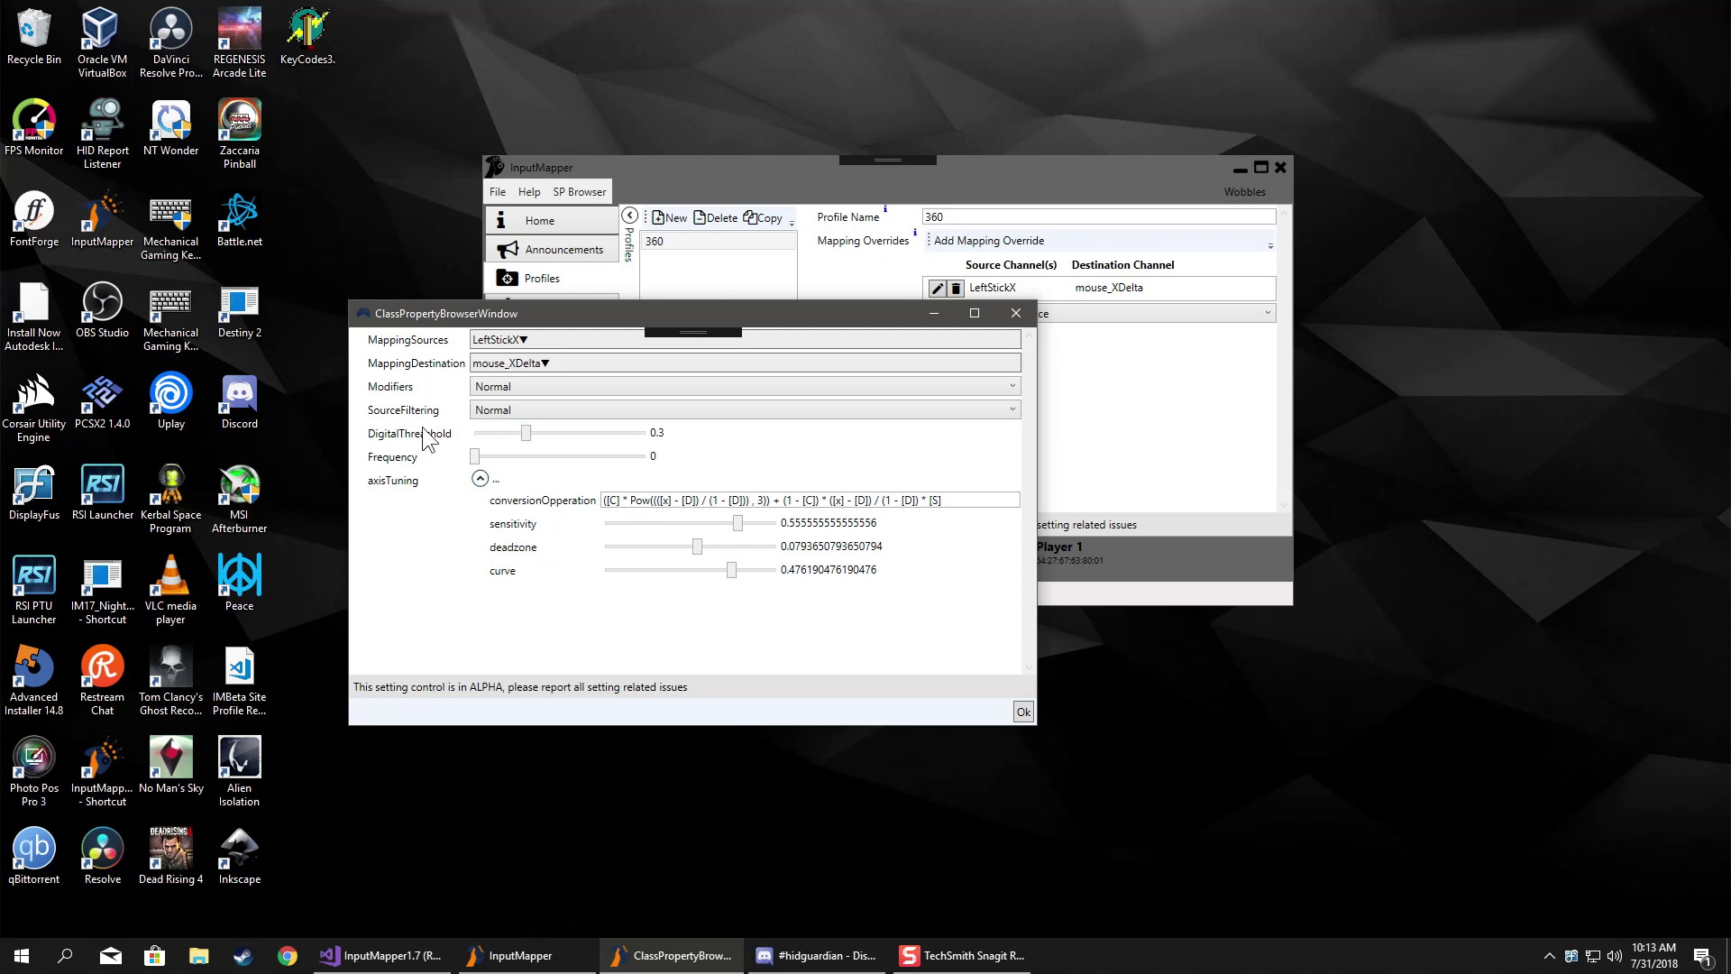
Browse the Keyboard destinations without changing anything and confirm the LeftStickX override unchanged.
click(528, 363)
click(619, 402)
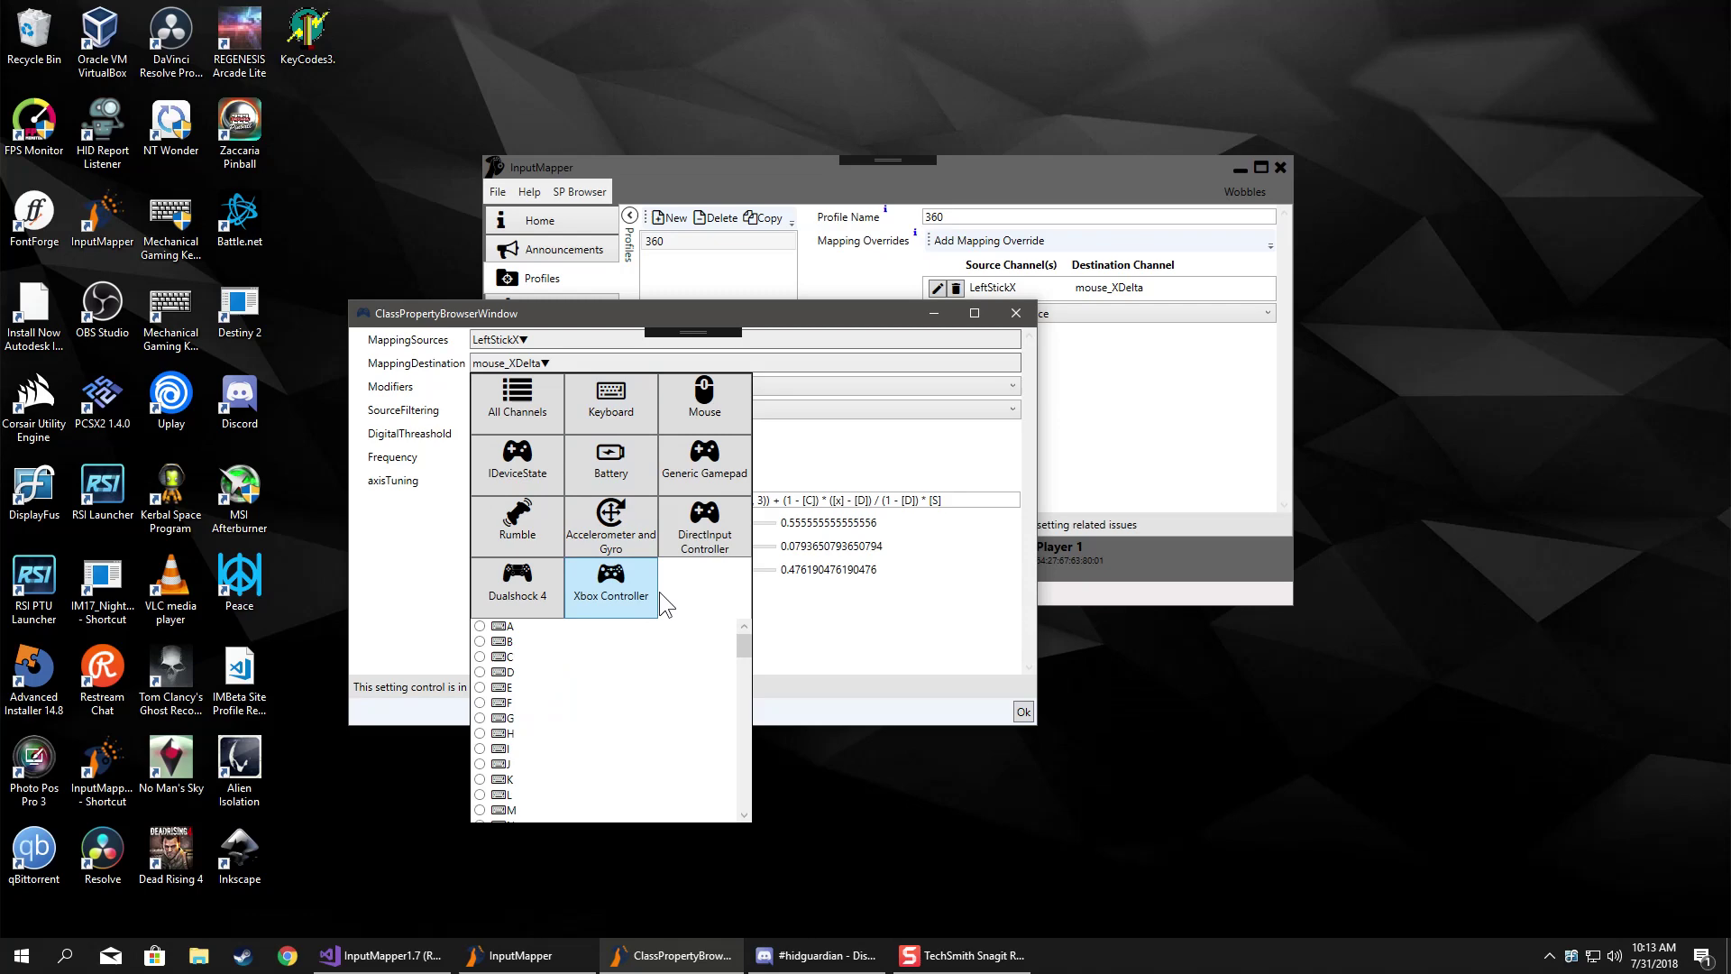
scroll(669, 716, down, 5)
scroll(668, 712, down, 4)
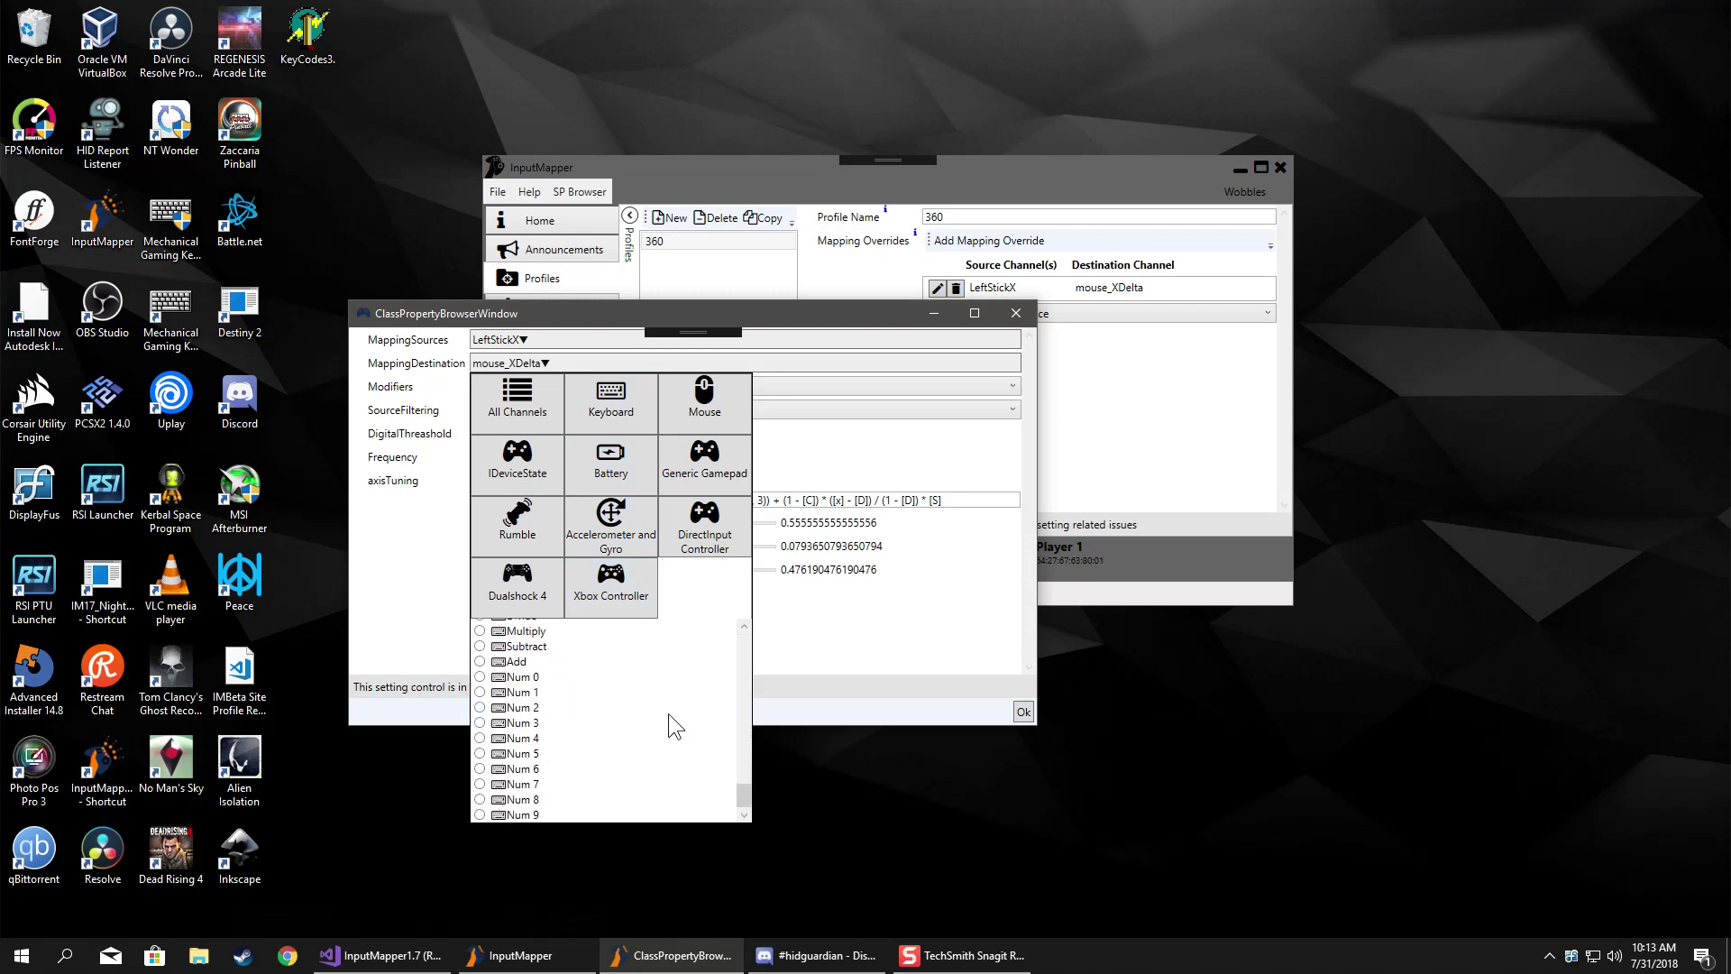
scroll(671, 716, up, 10)
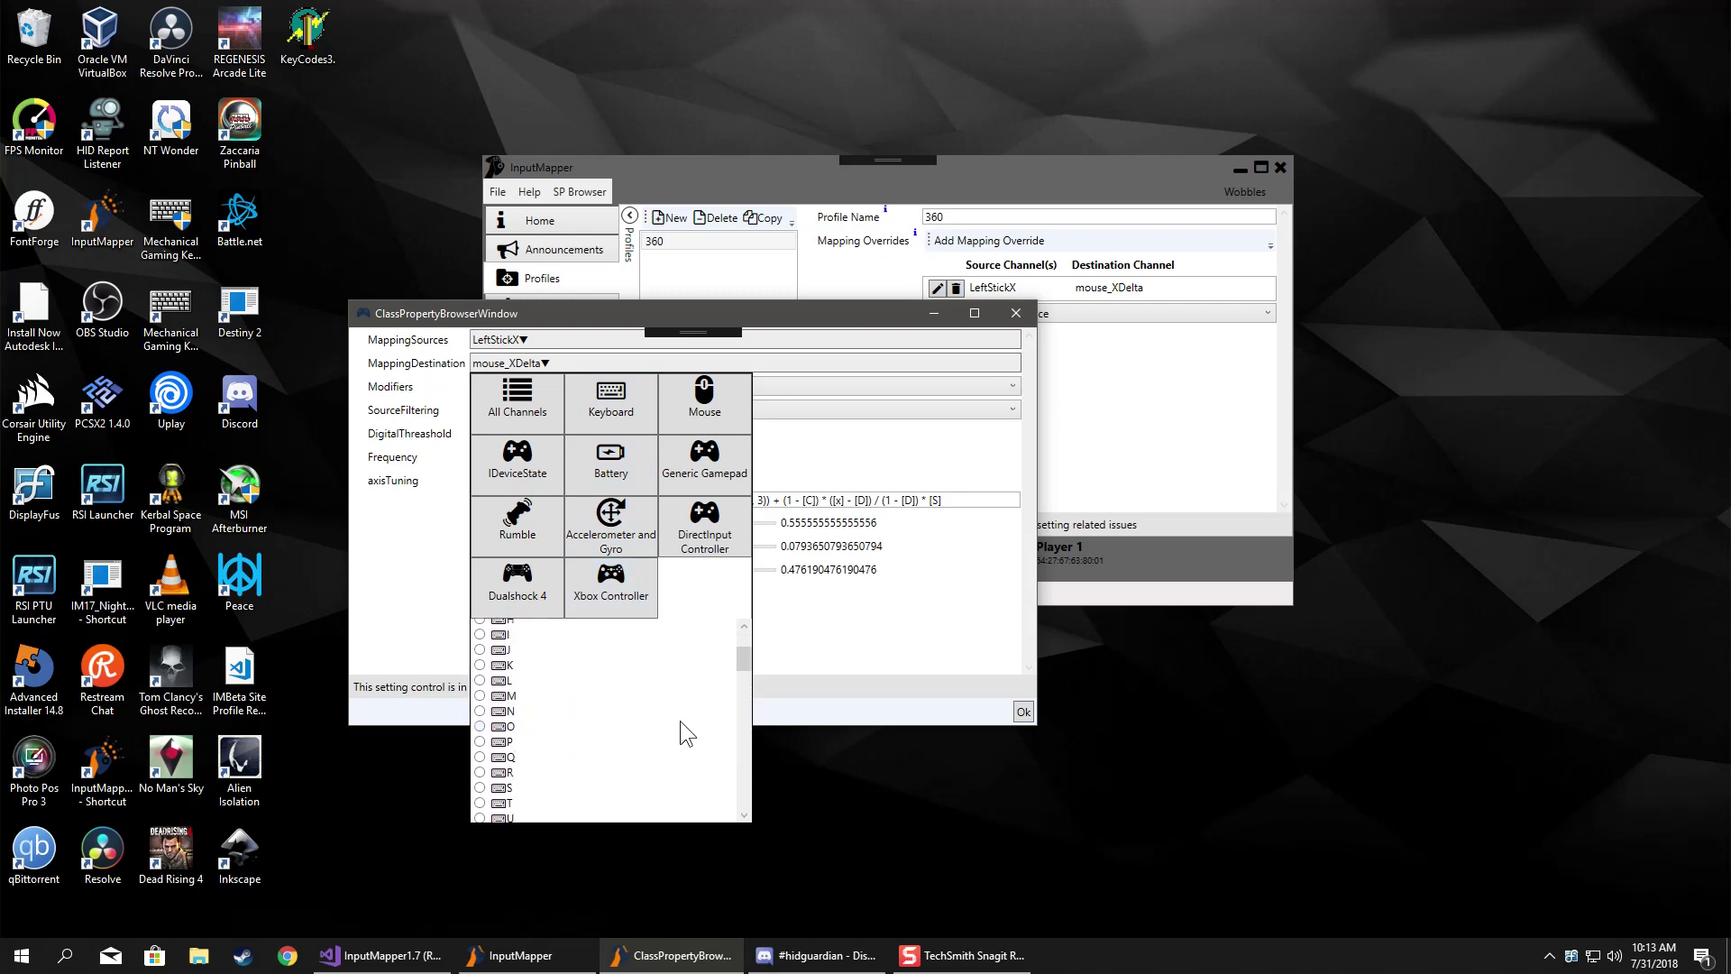
click(829, 311)
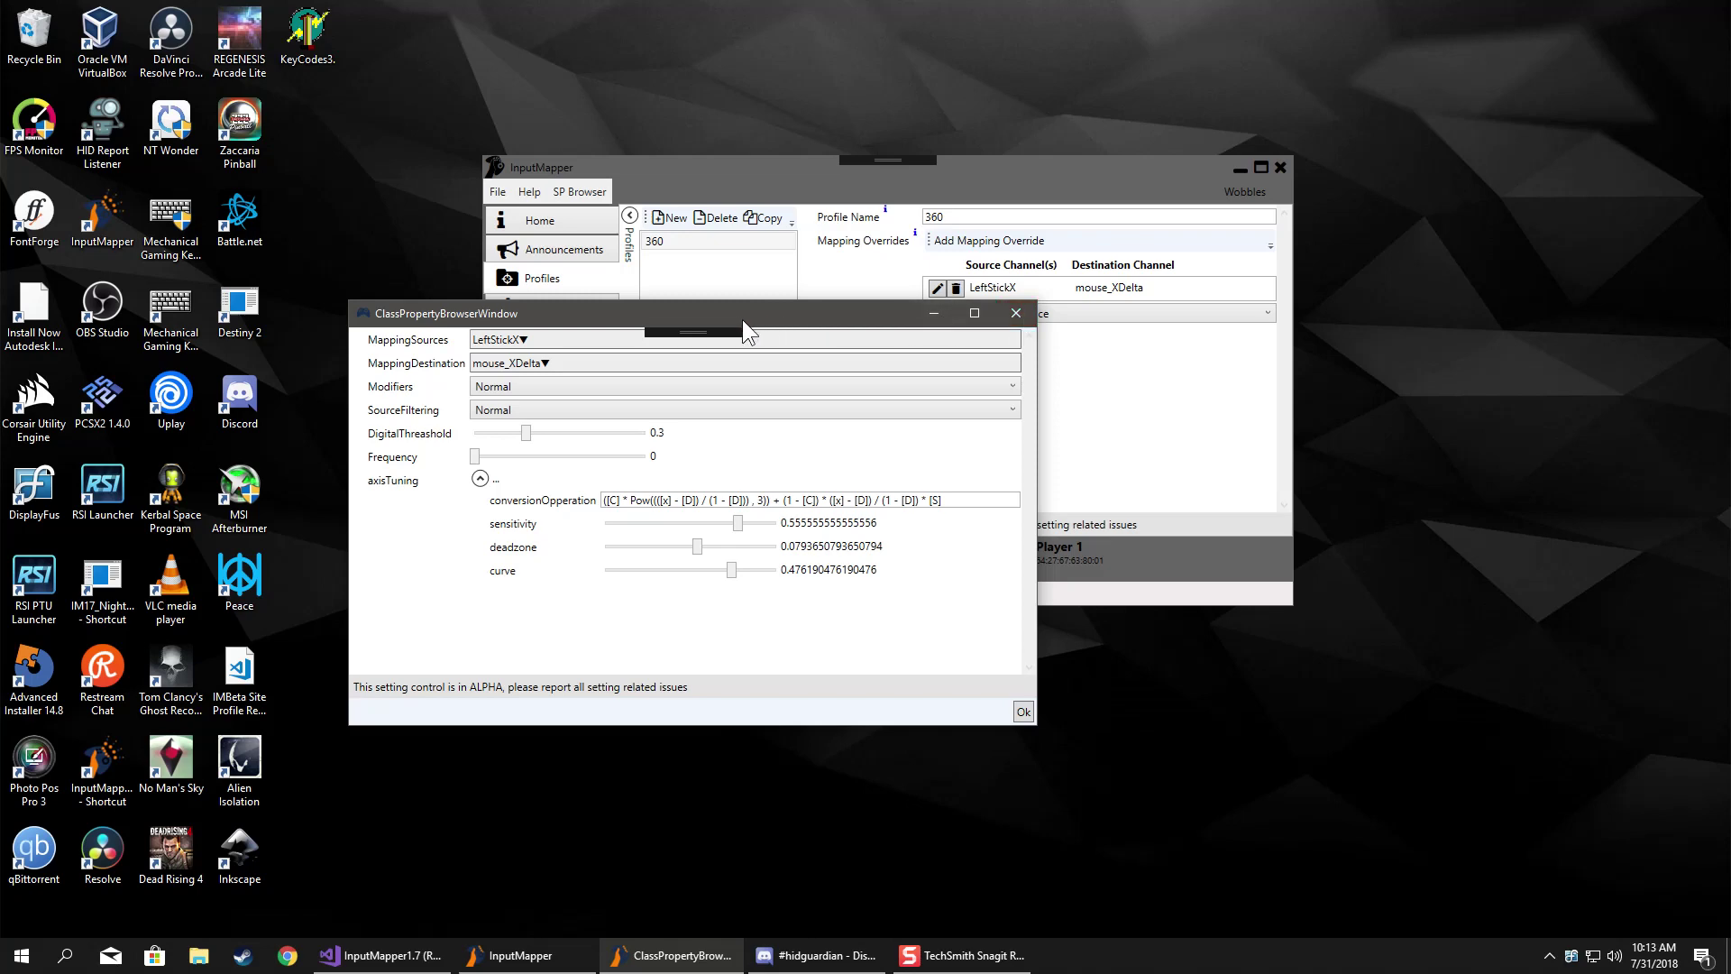
click(1016, 312)
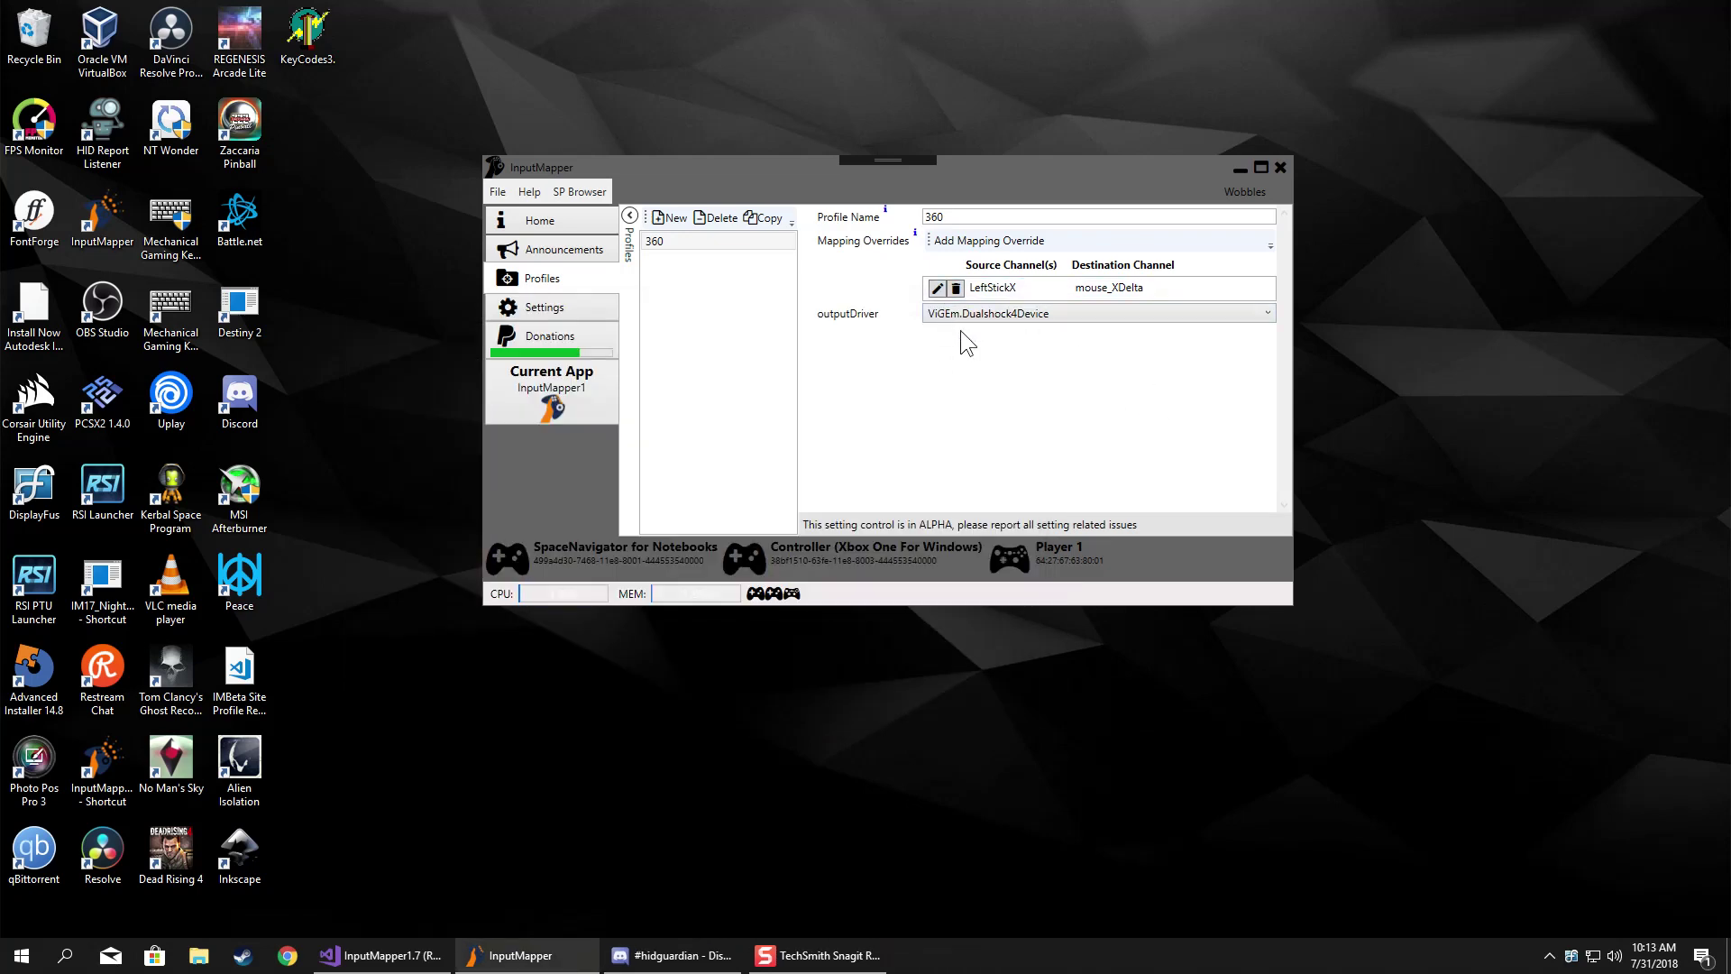
Add a new override with Left Stick X as source and Positive source filtering.
click(987, 241)
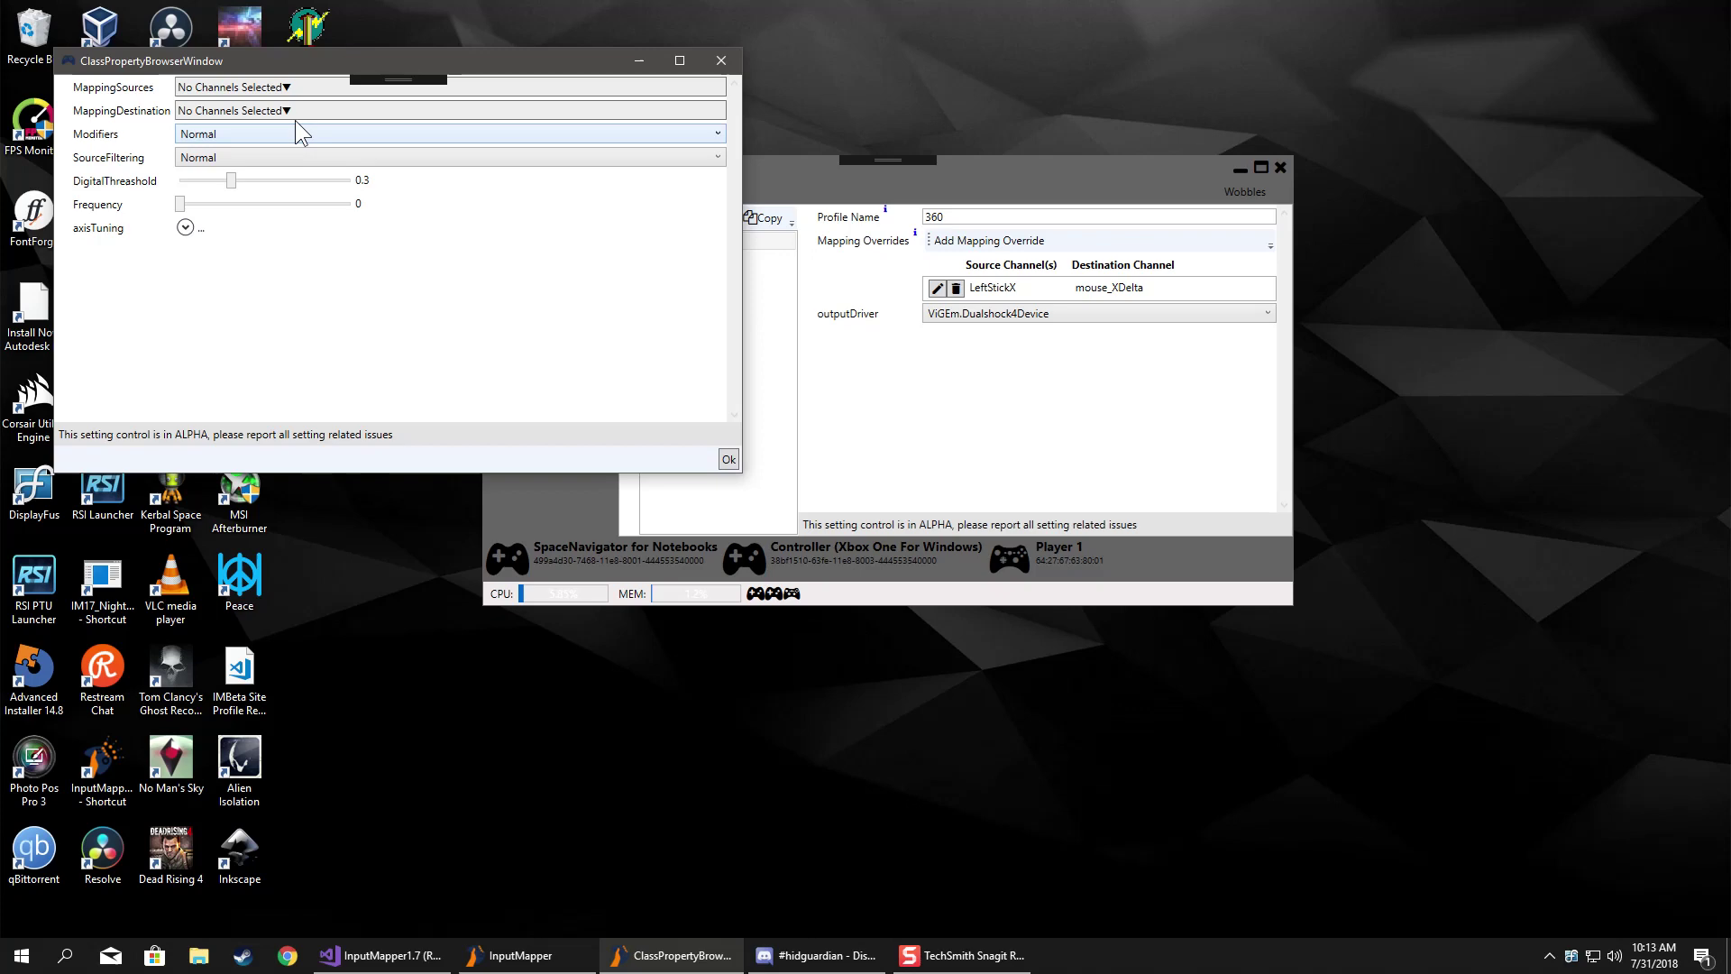
drag(266, 62, 997, 391)
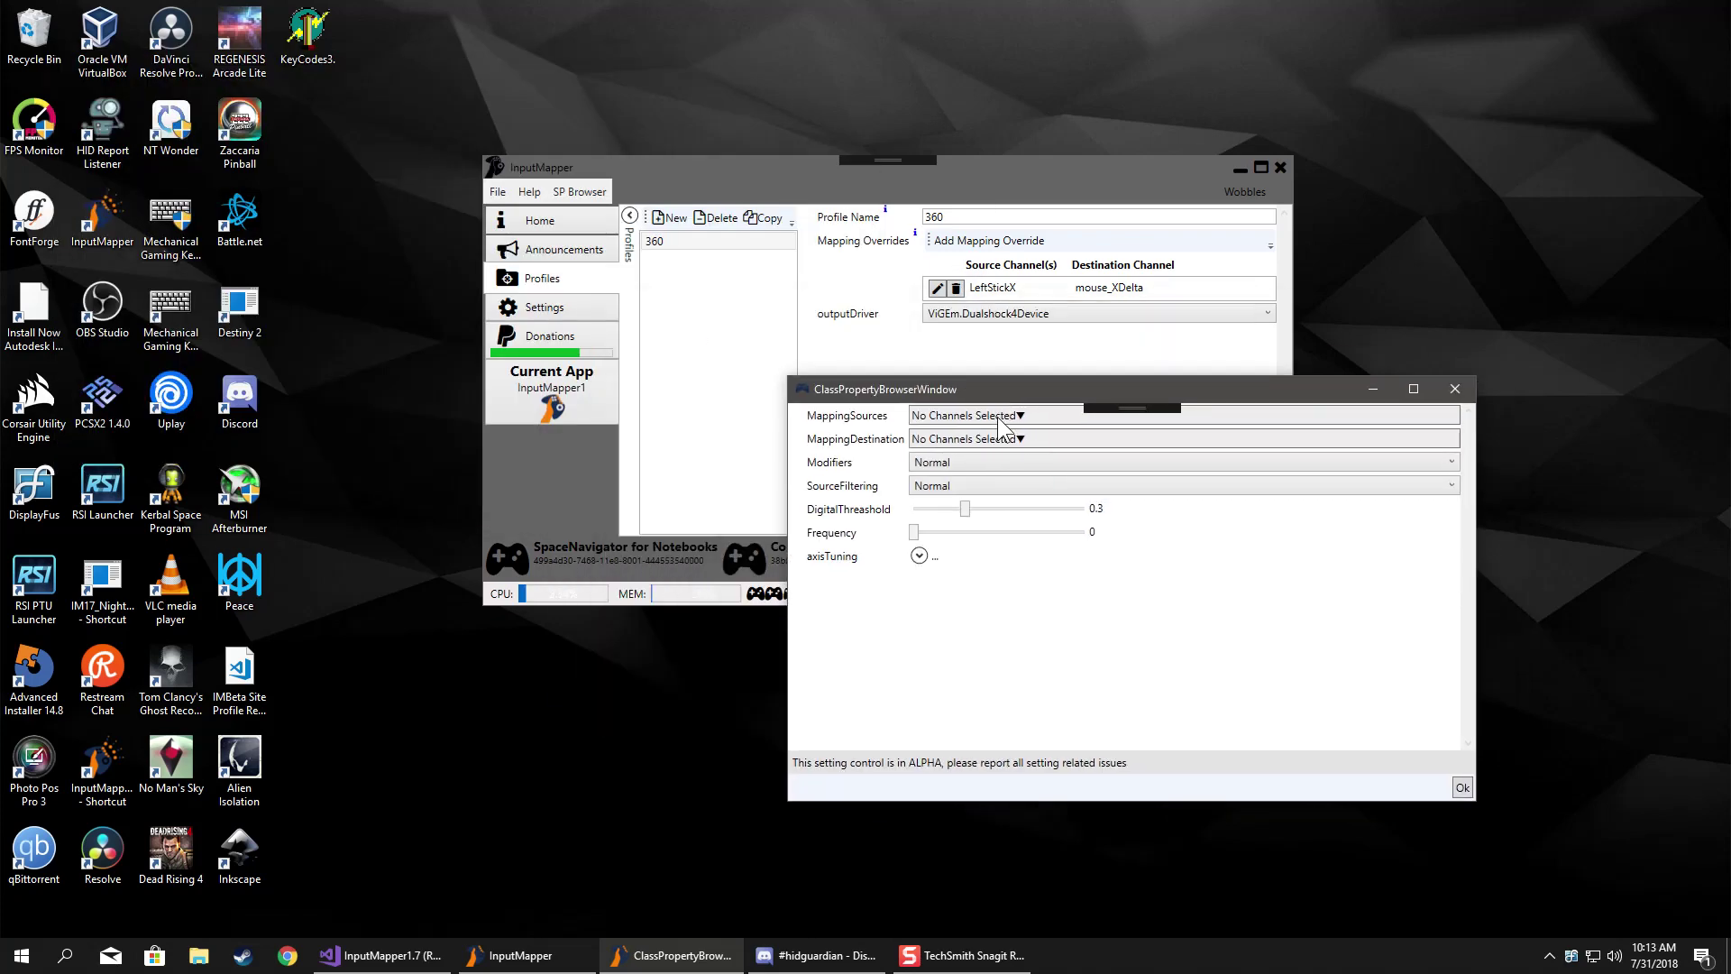
click(997, 416)
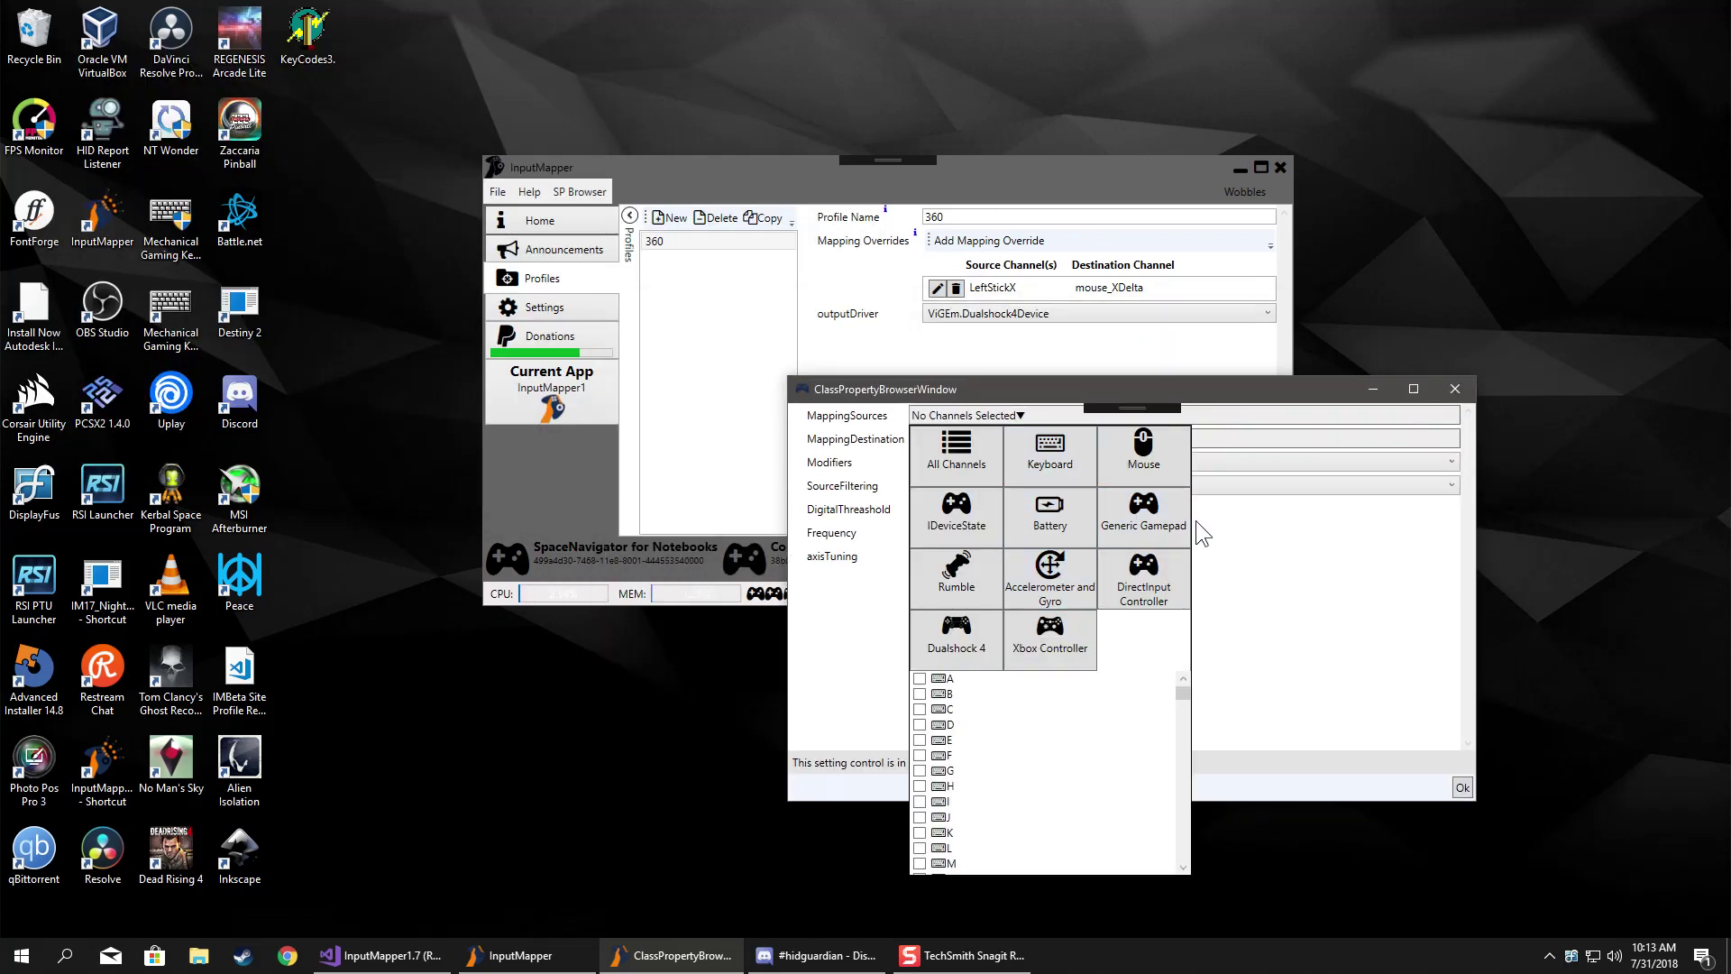
click(970, 642)
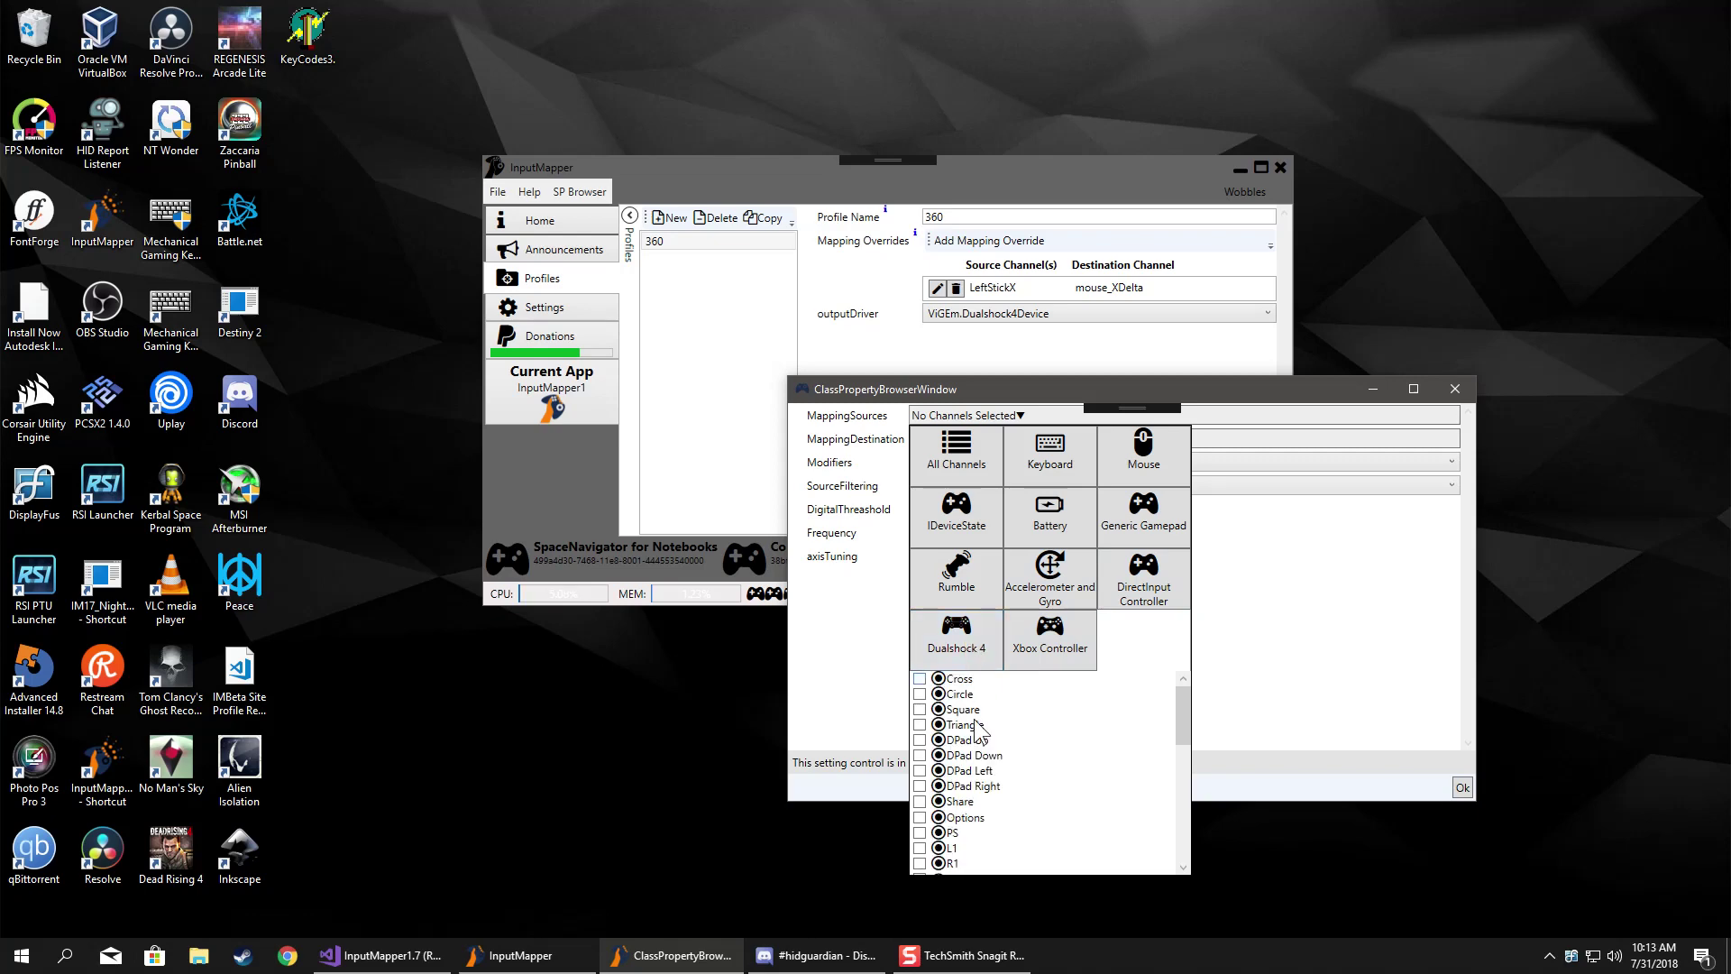
scroll(1027, 771, down, 6)
click(920, 681)
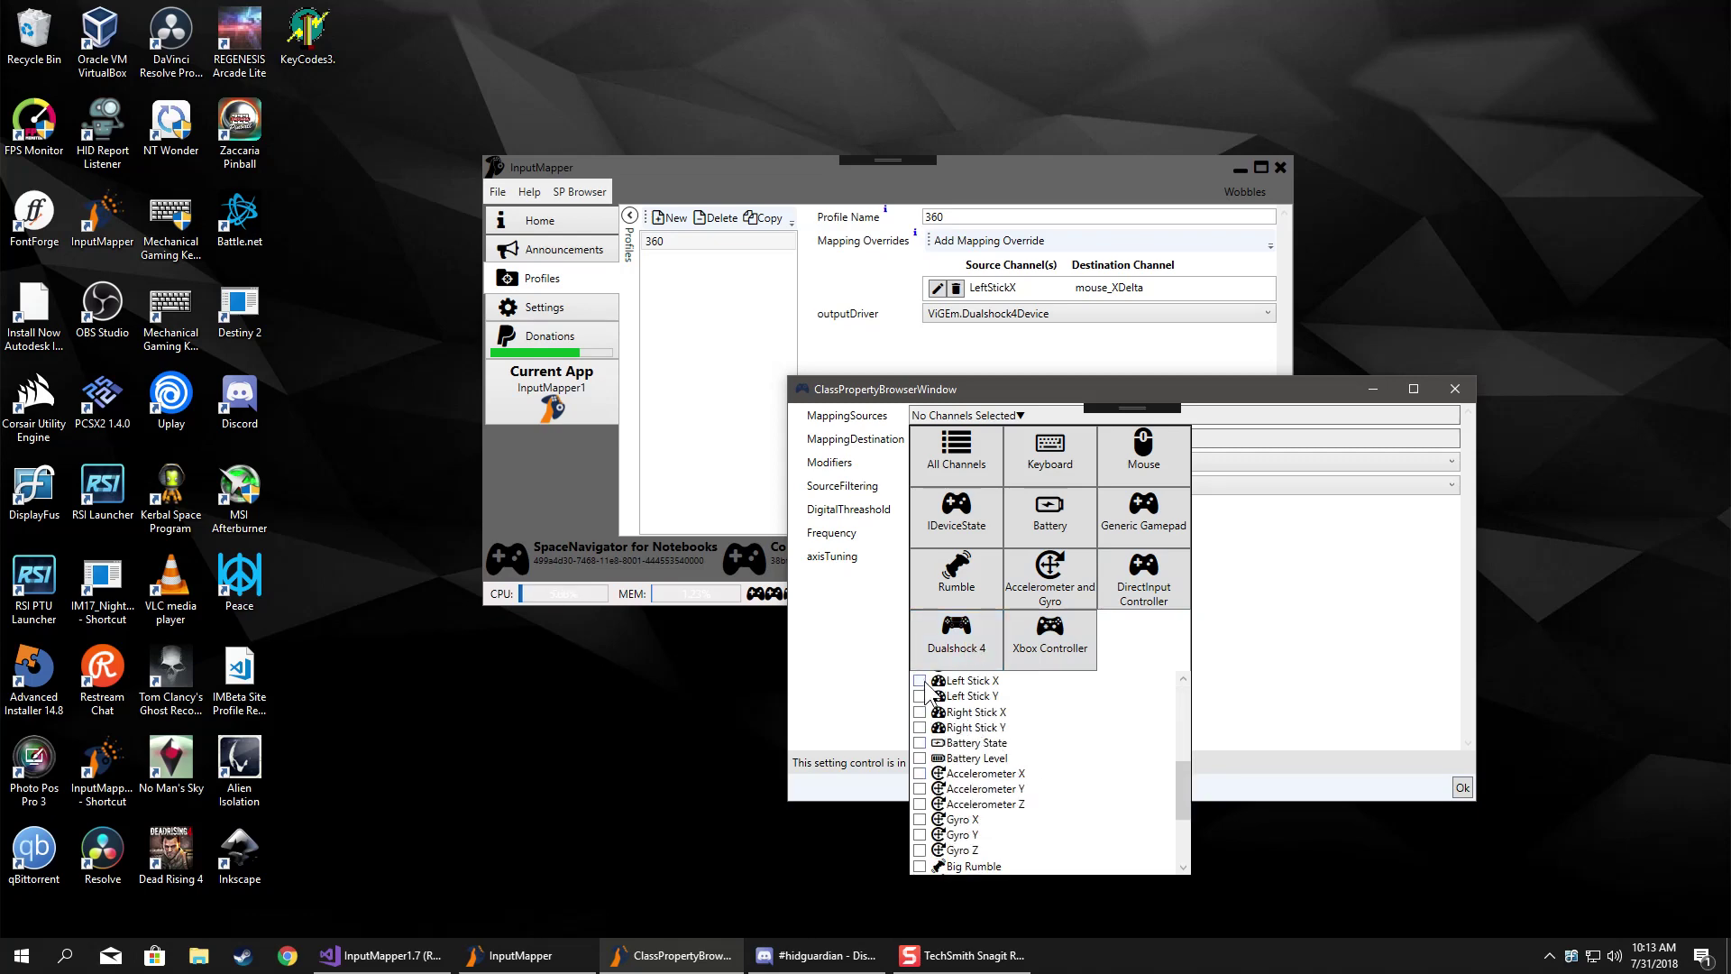
click(1414, 646)
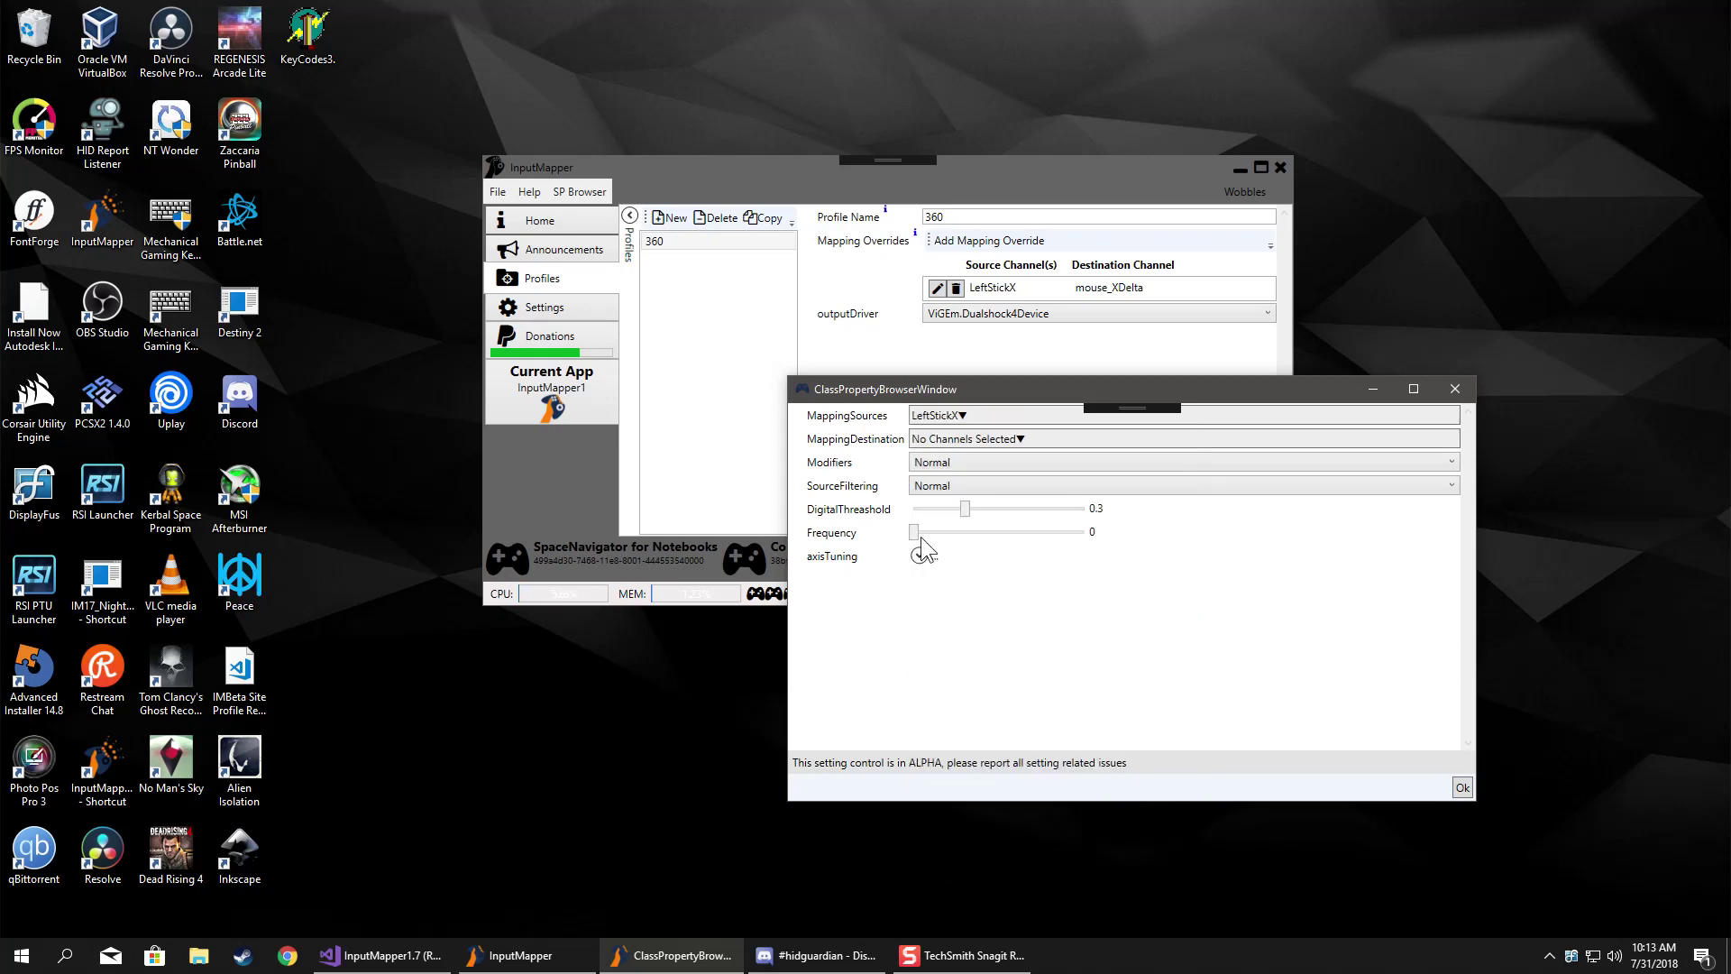
click(949, 485)
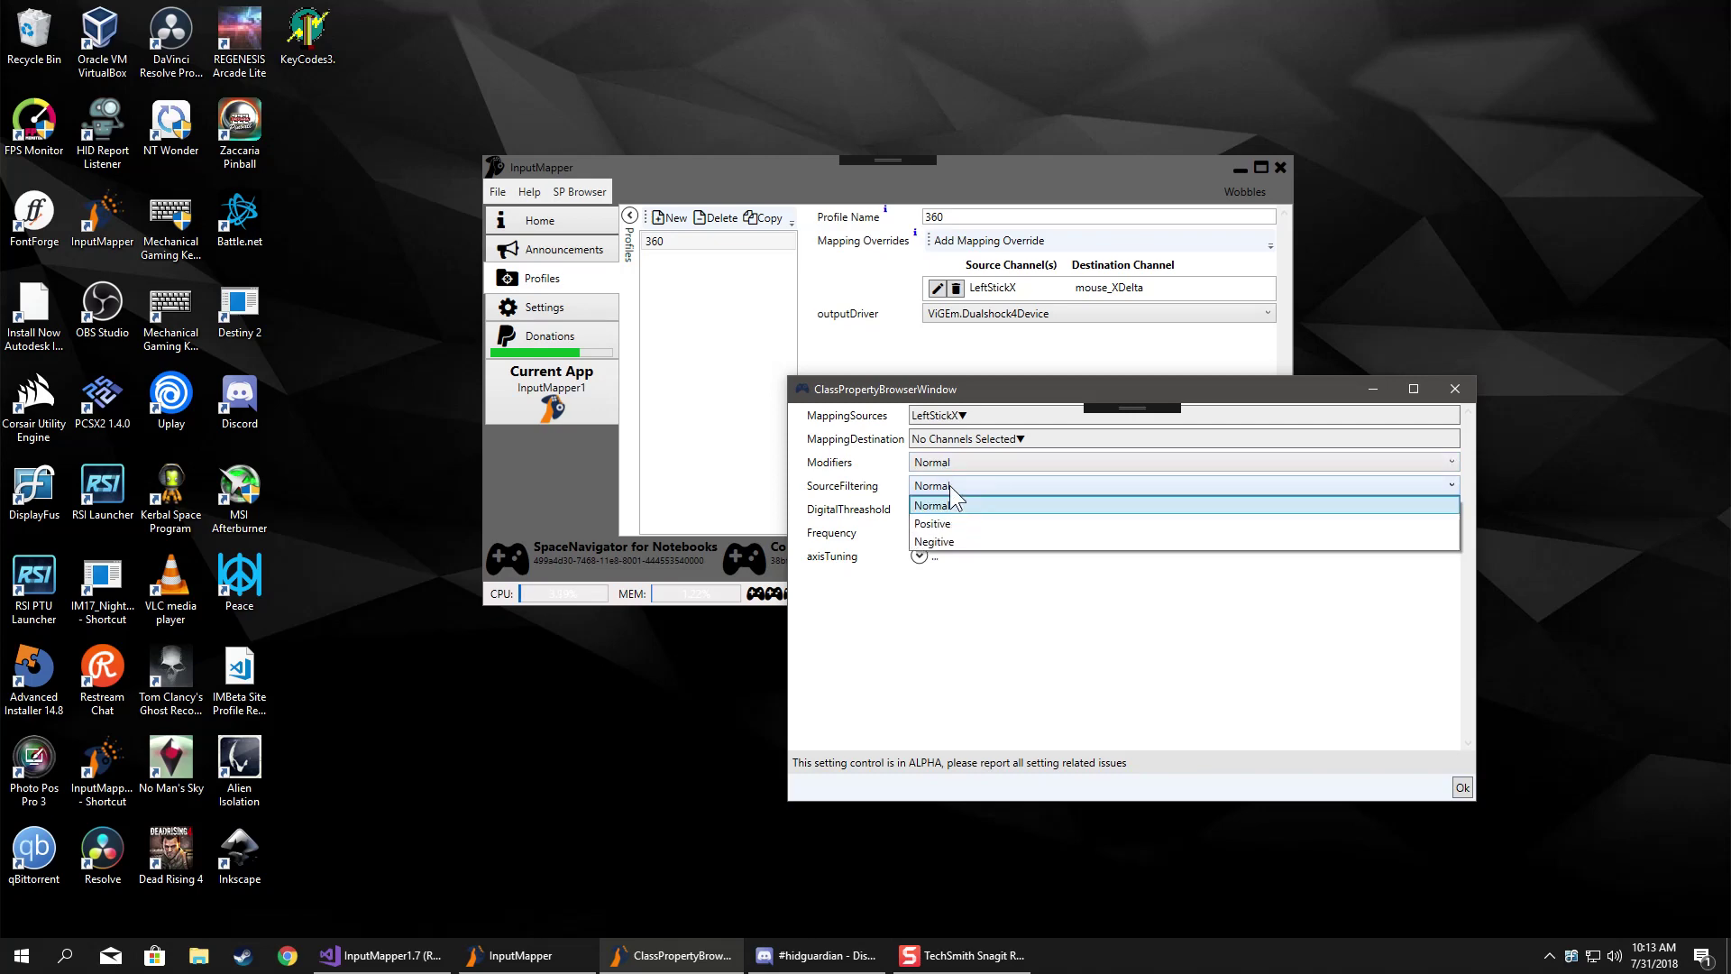
click(953, 525)
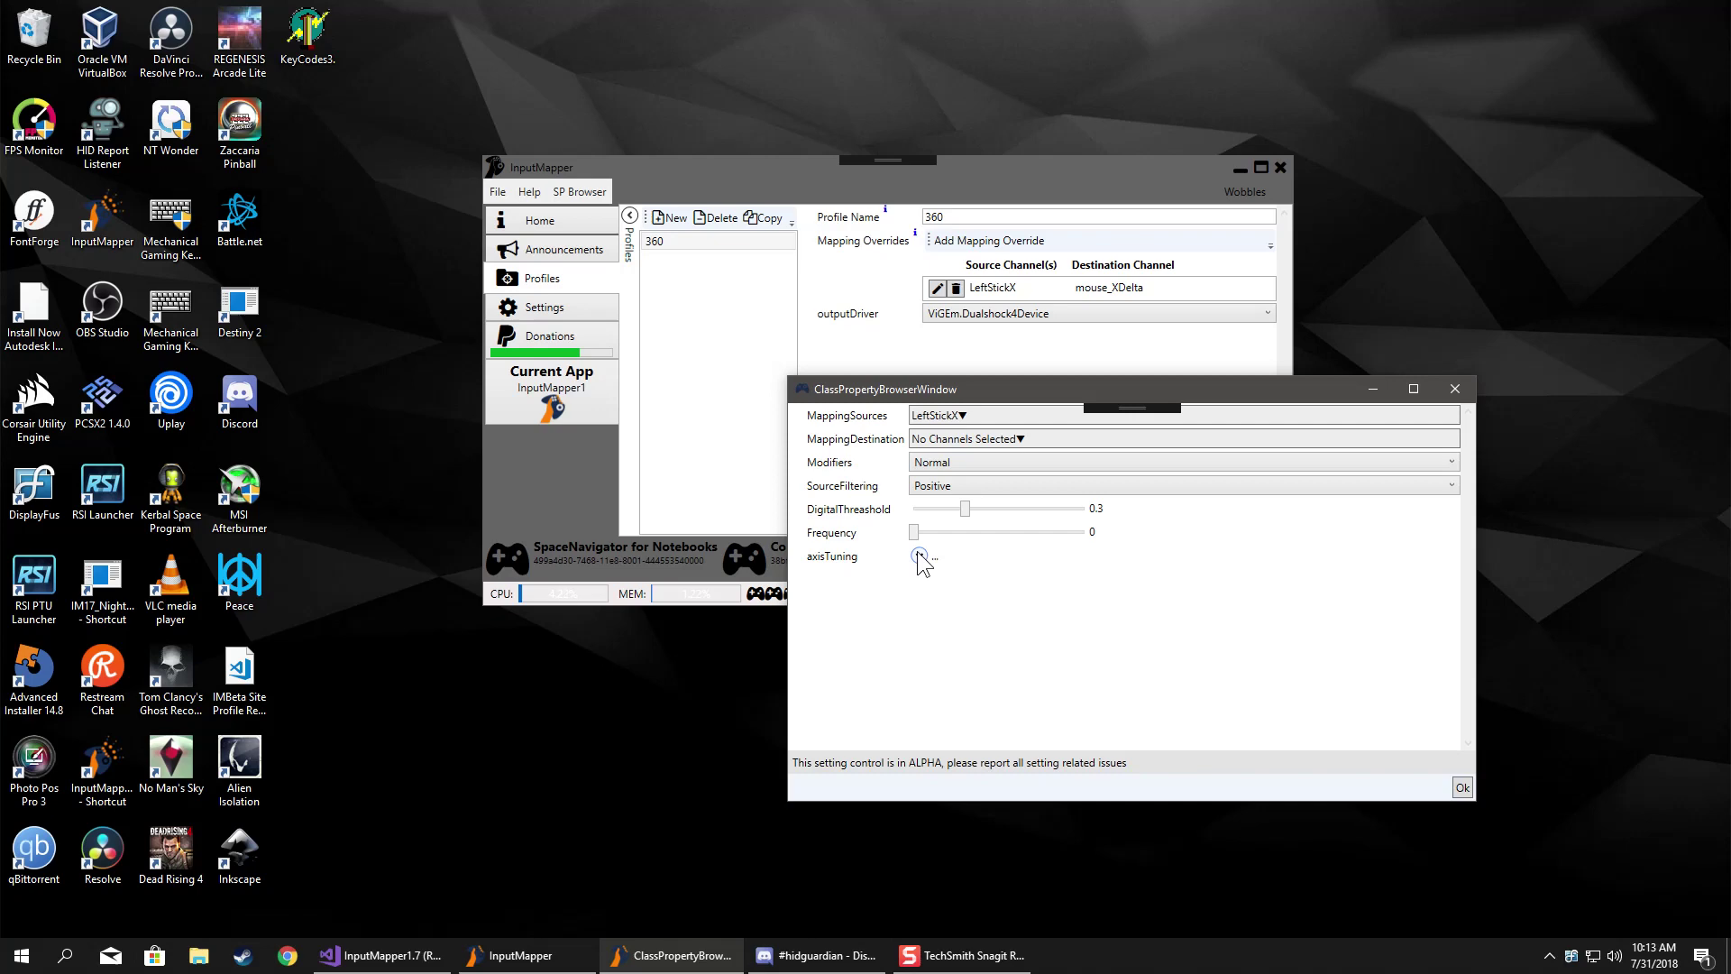
Set the override's destination to keySC_87 (W key) and save it.
click(959, 442)
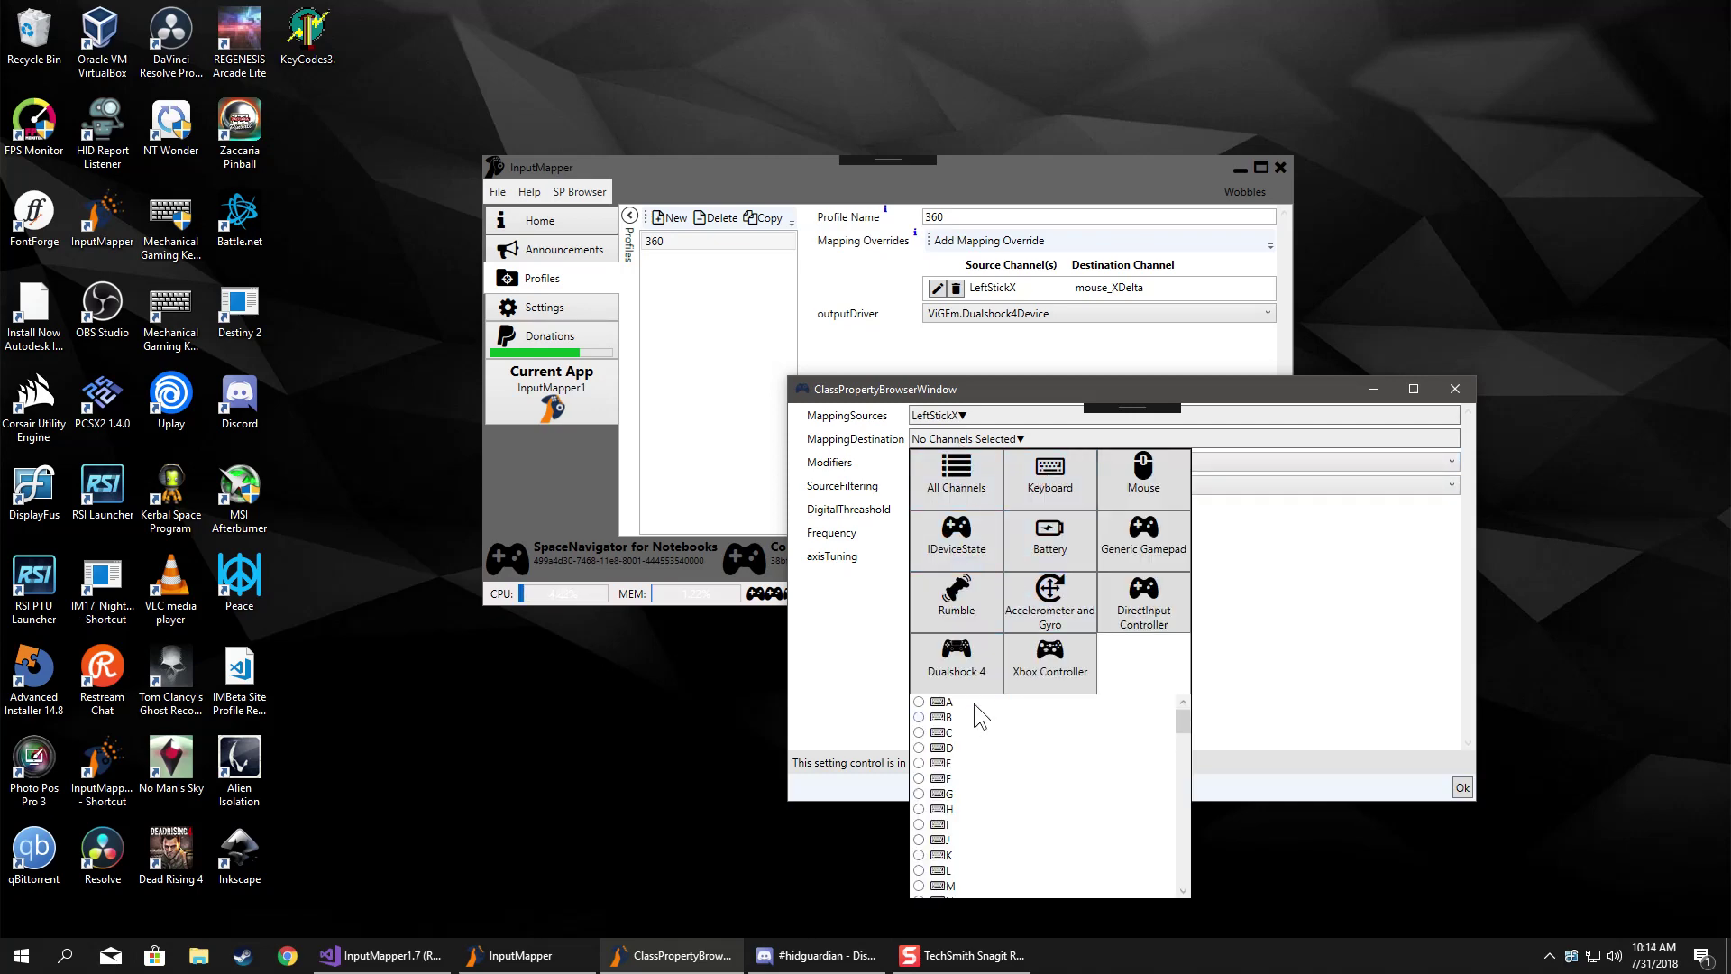
scroll(959, 770, down, 5)
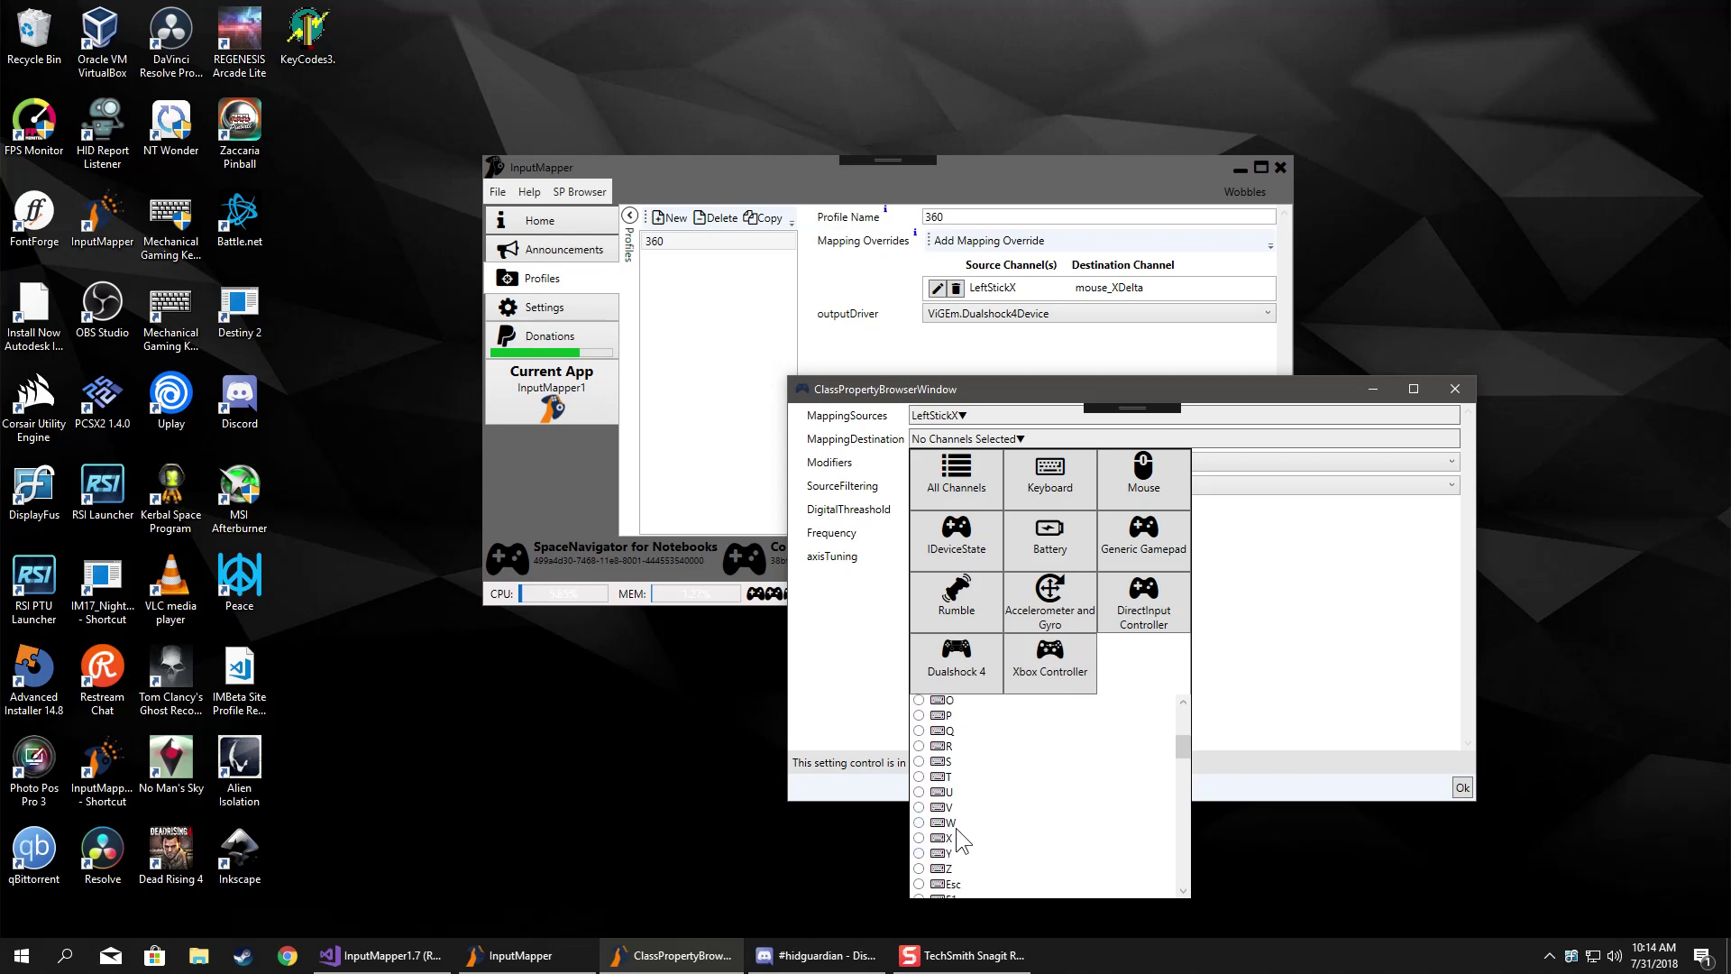
click(934, 781)
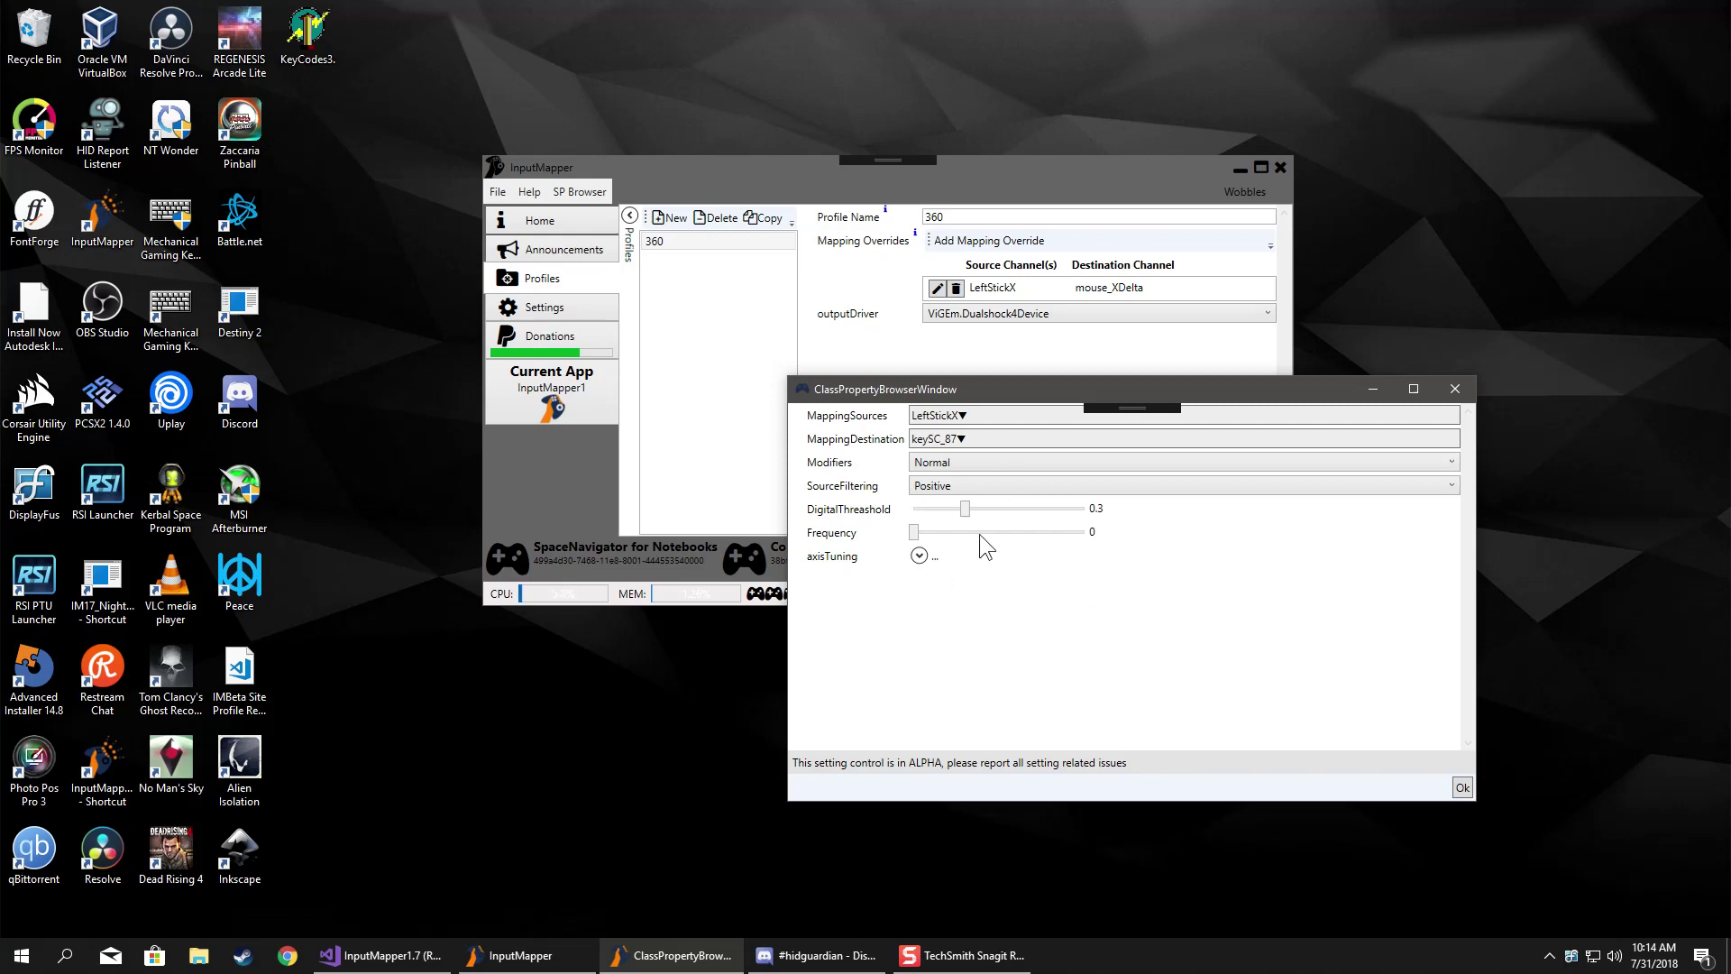
click(1461, 787)
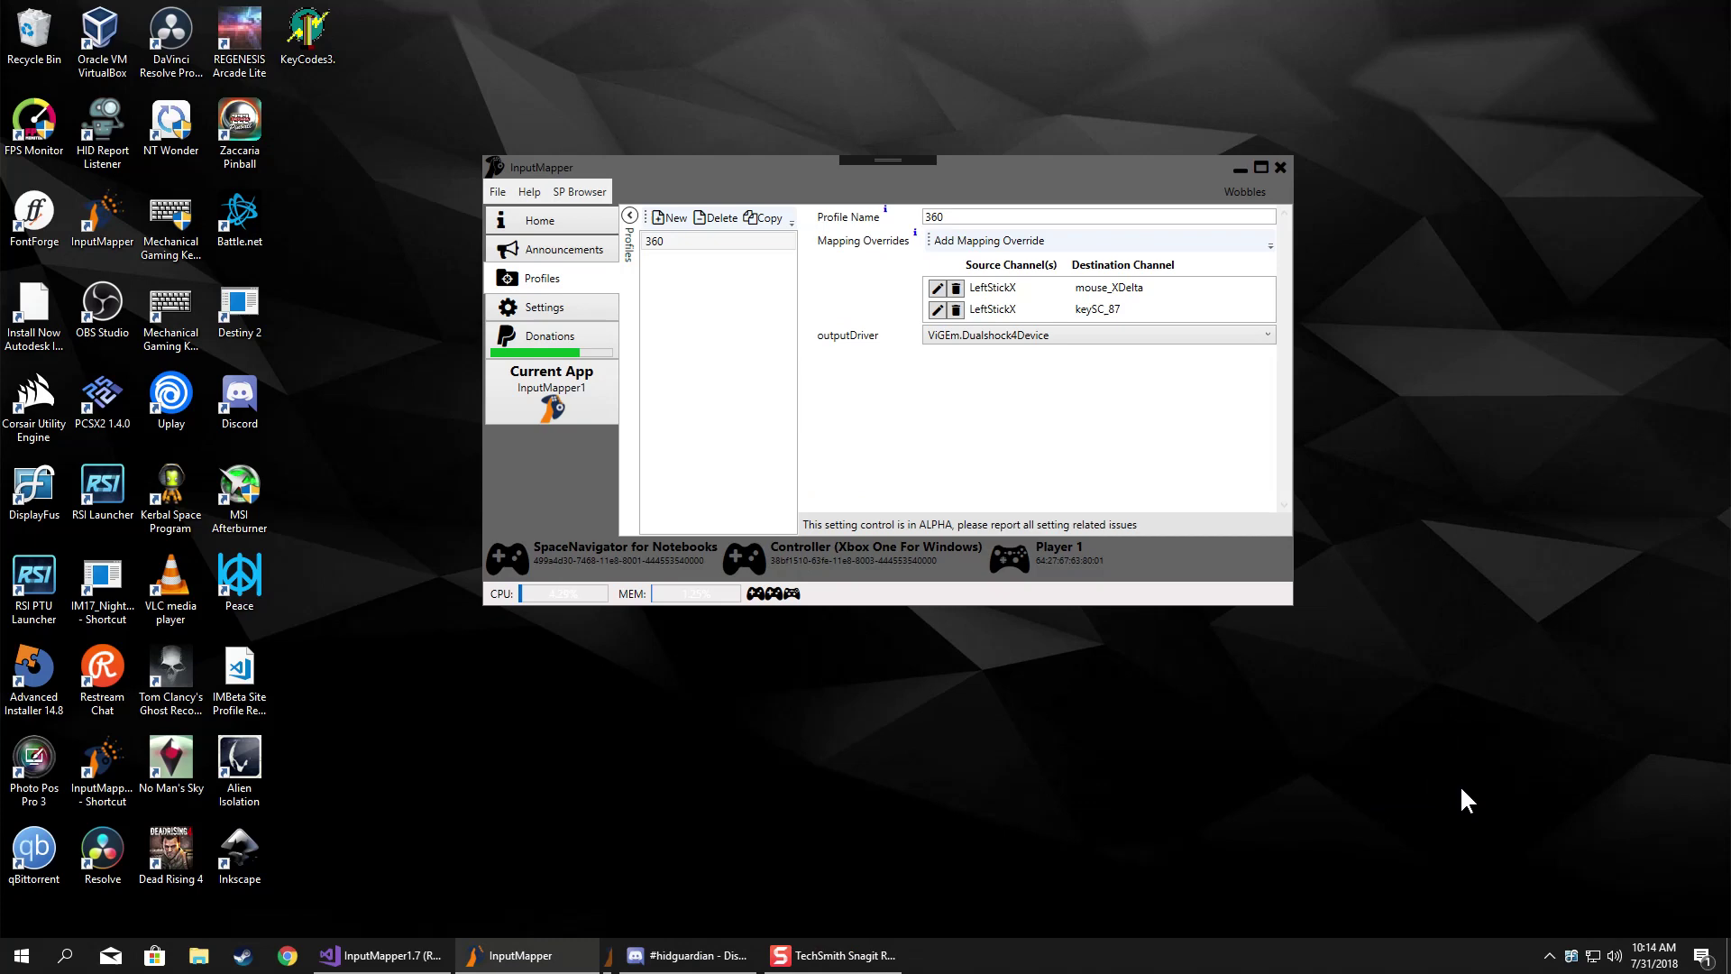
click(936, 310)
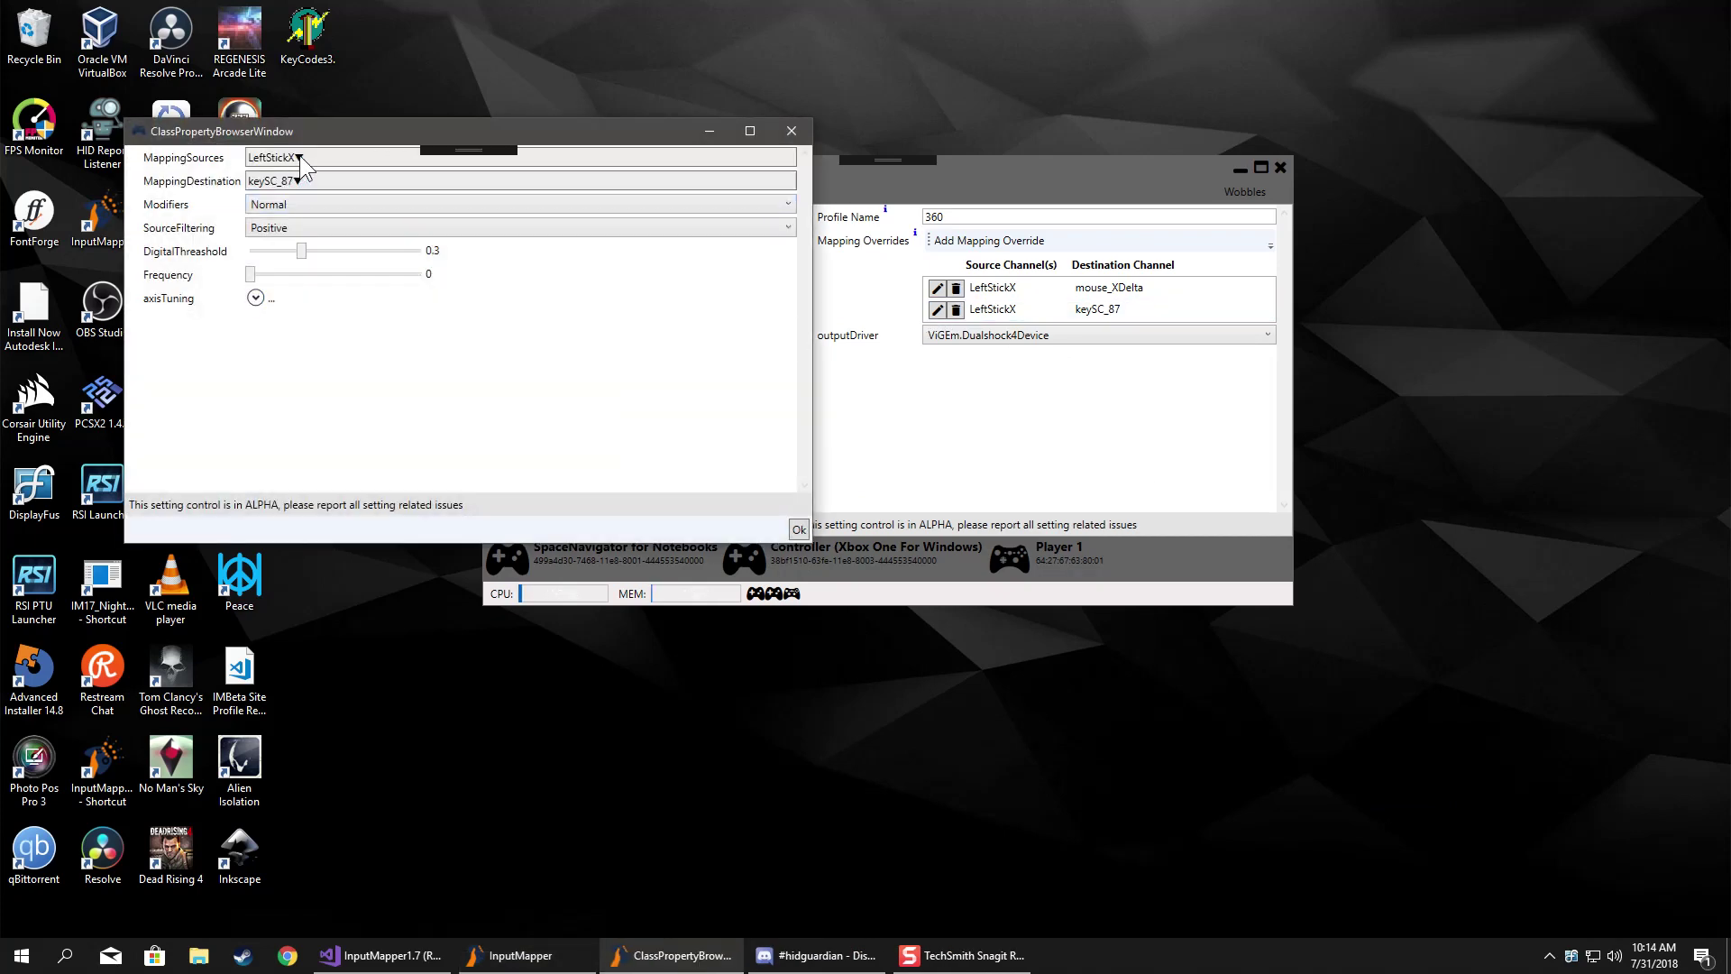
click(791, 134)
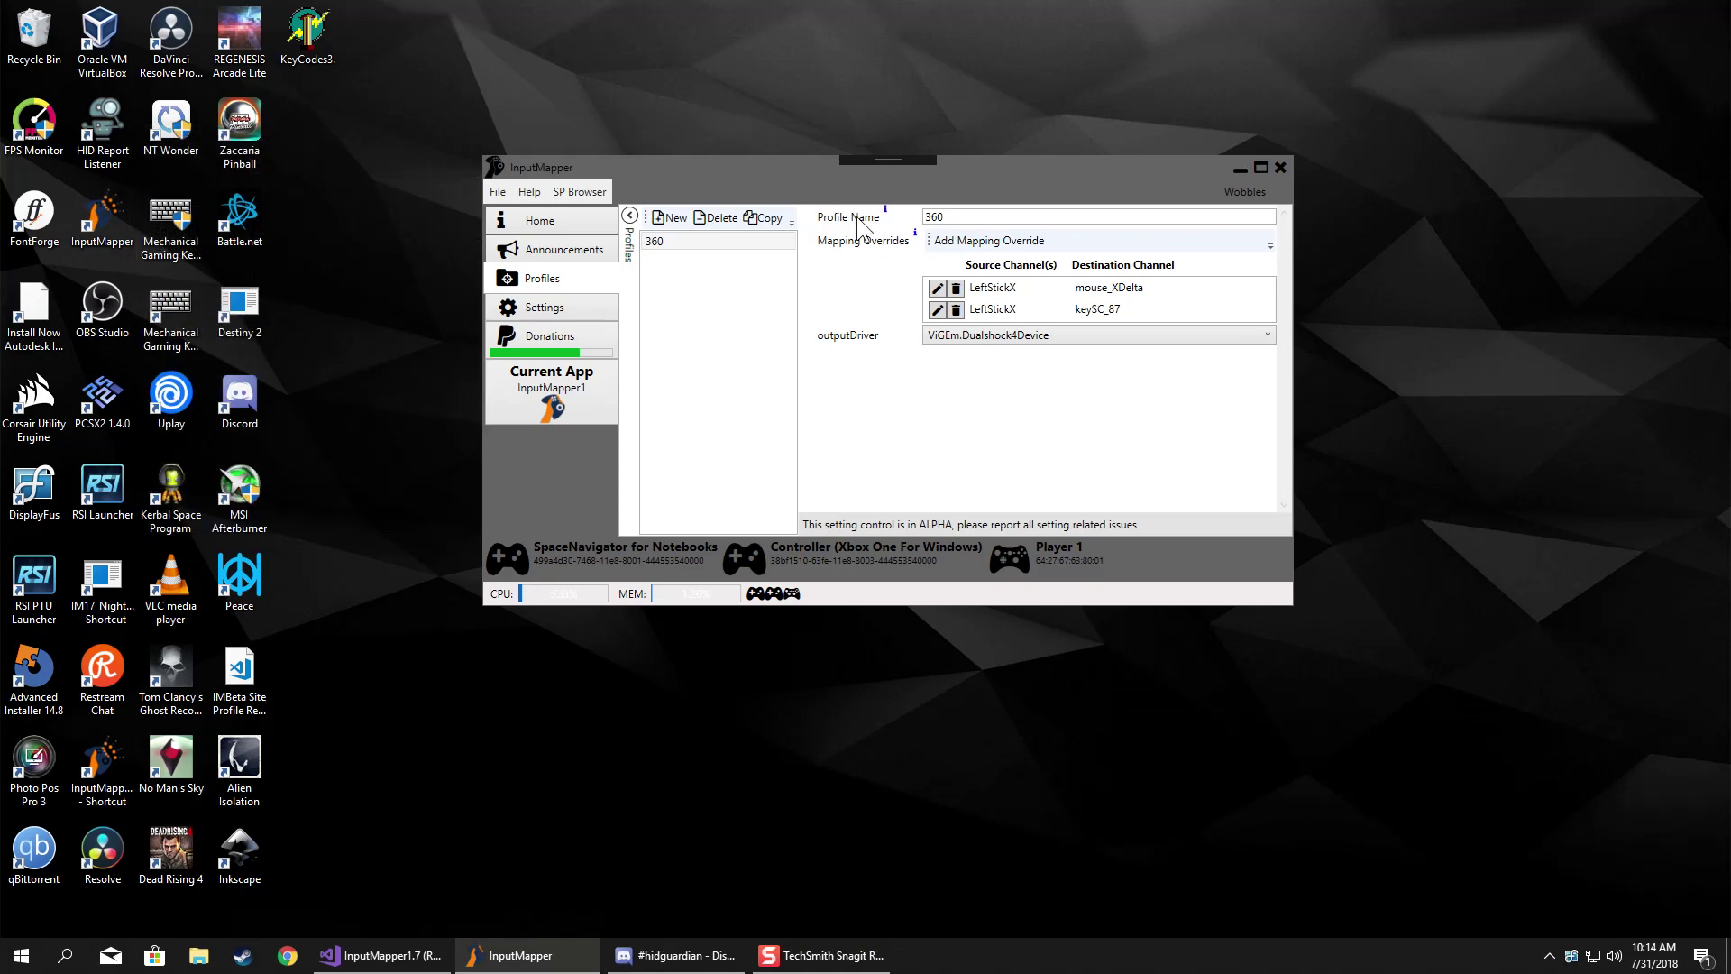
Add another override with Left Stick X as source, filtered to Positive.
click(991, 240)
drag(627, 193, 967, 383)
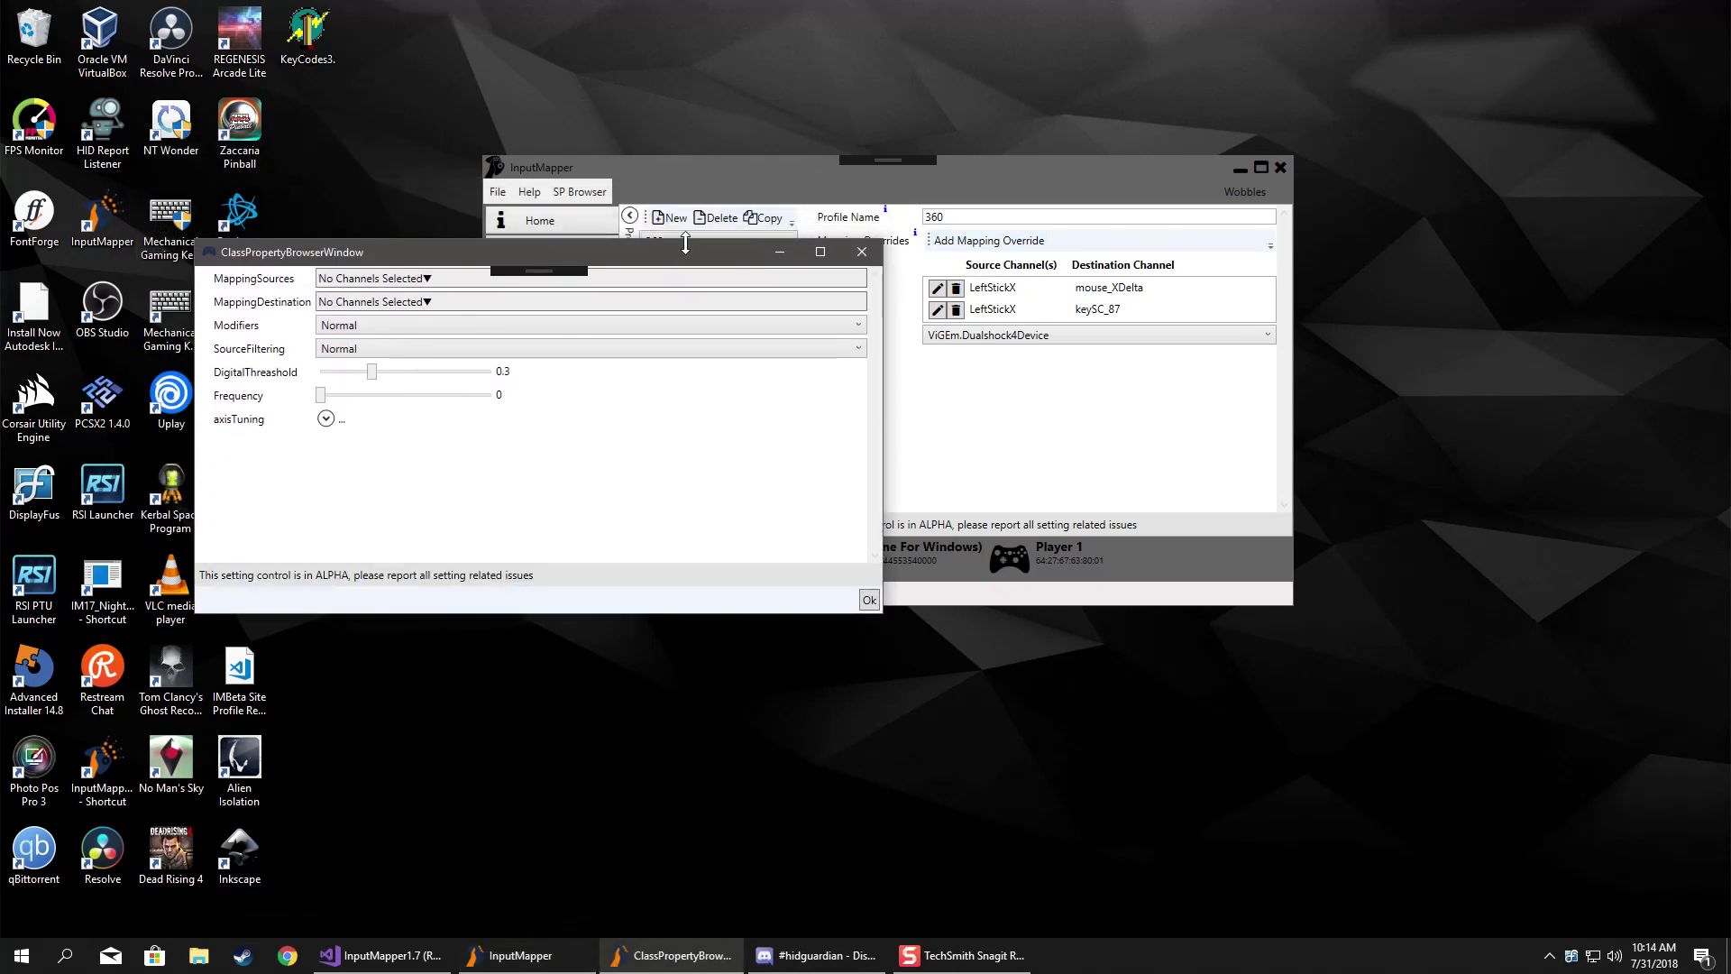
drag(685, 252, 1082, 397)
click(923, 417)
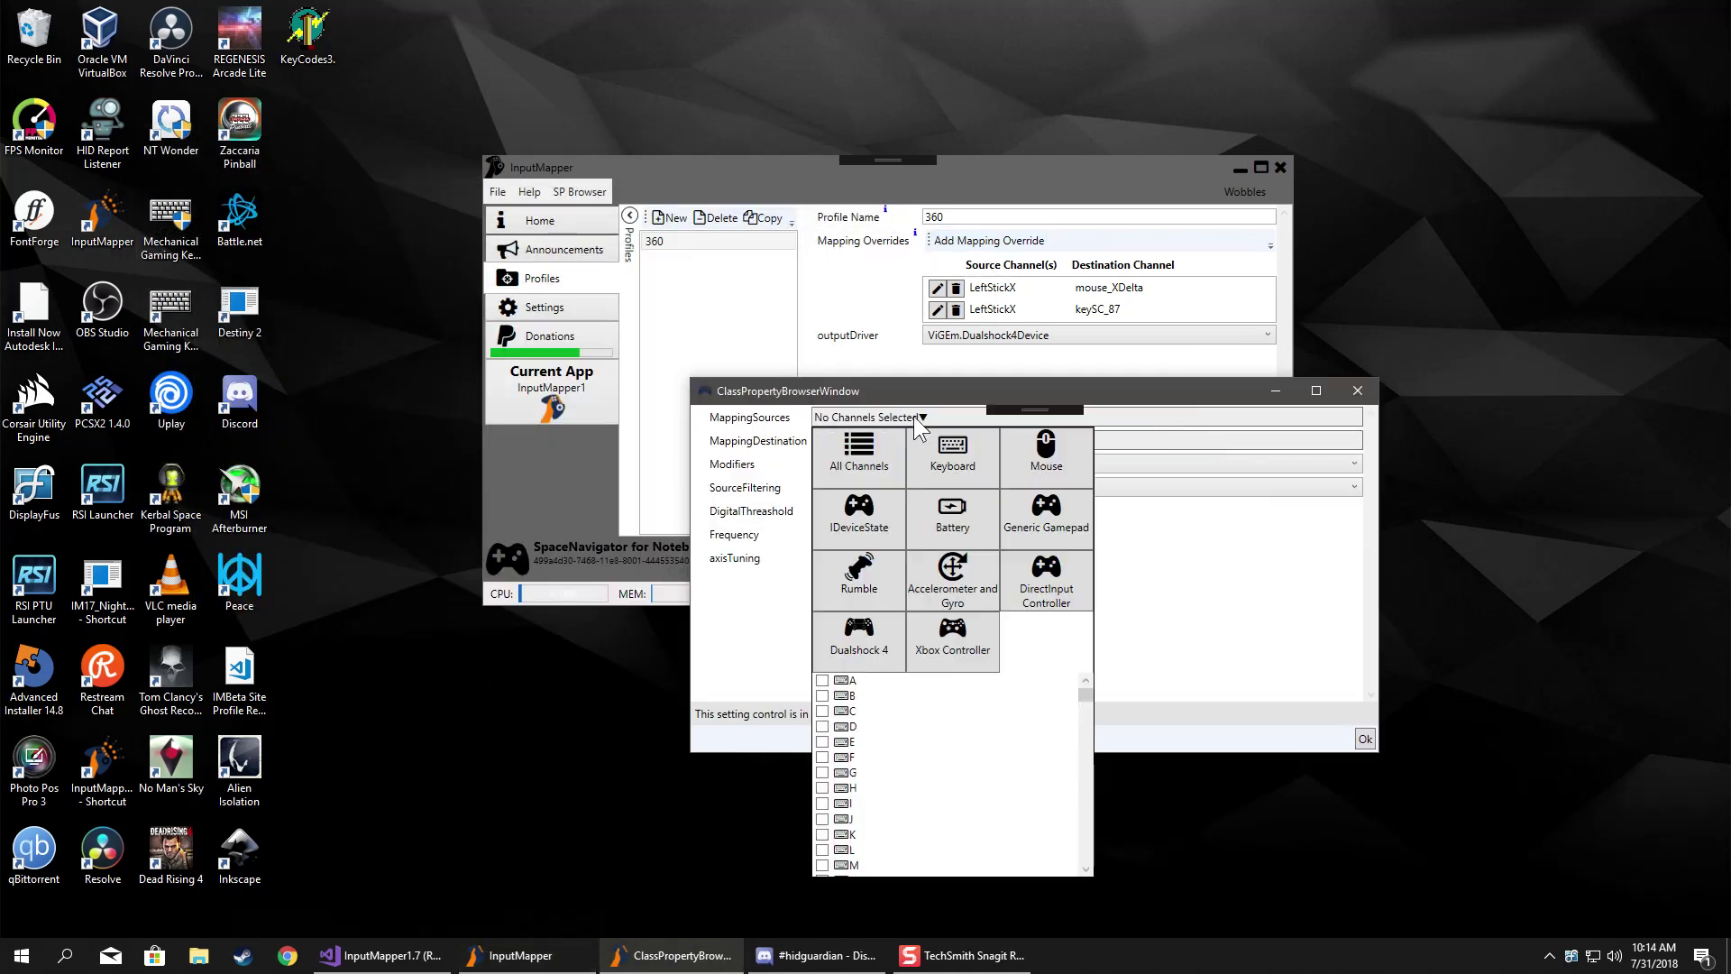
scroll(838, 766, down, 15)
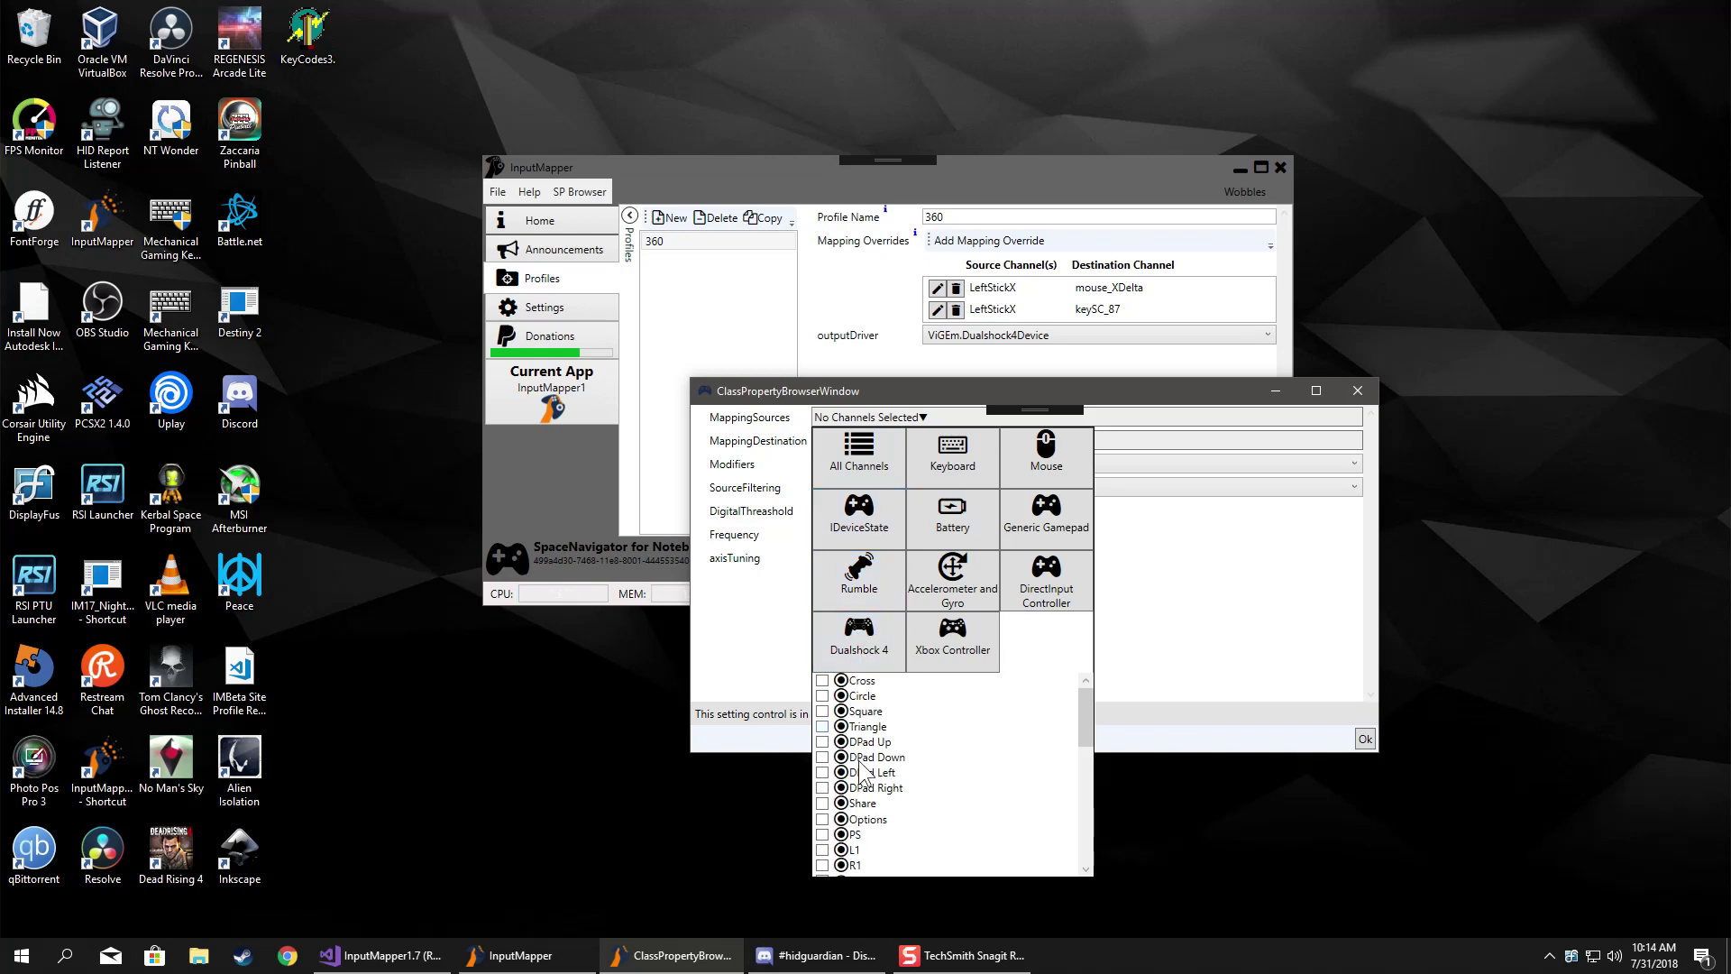
click(823, 768)
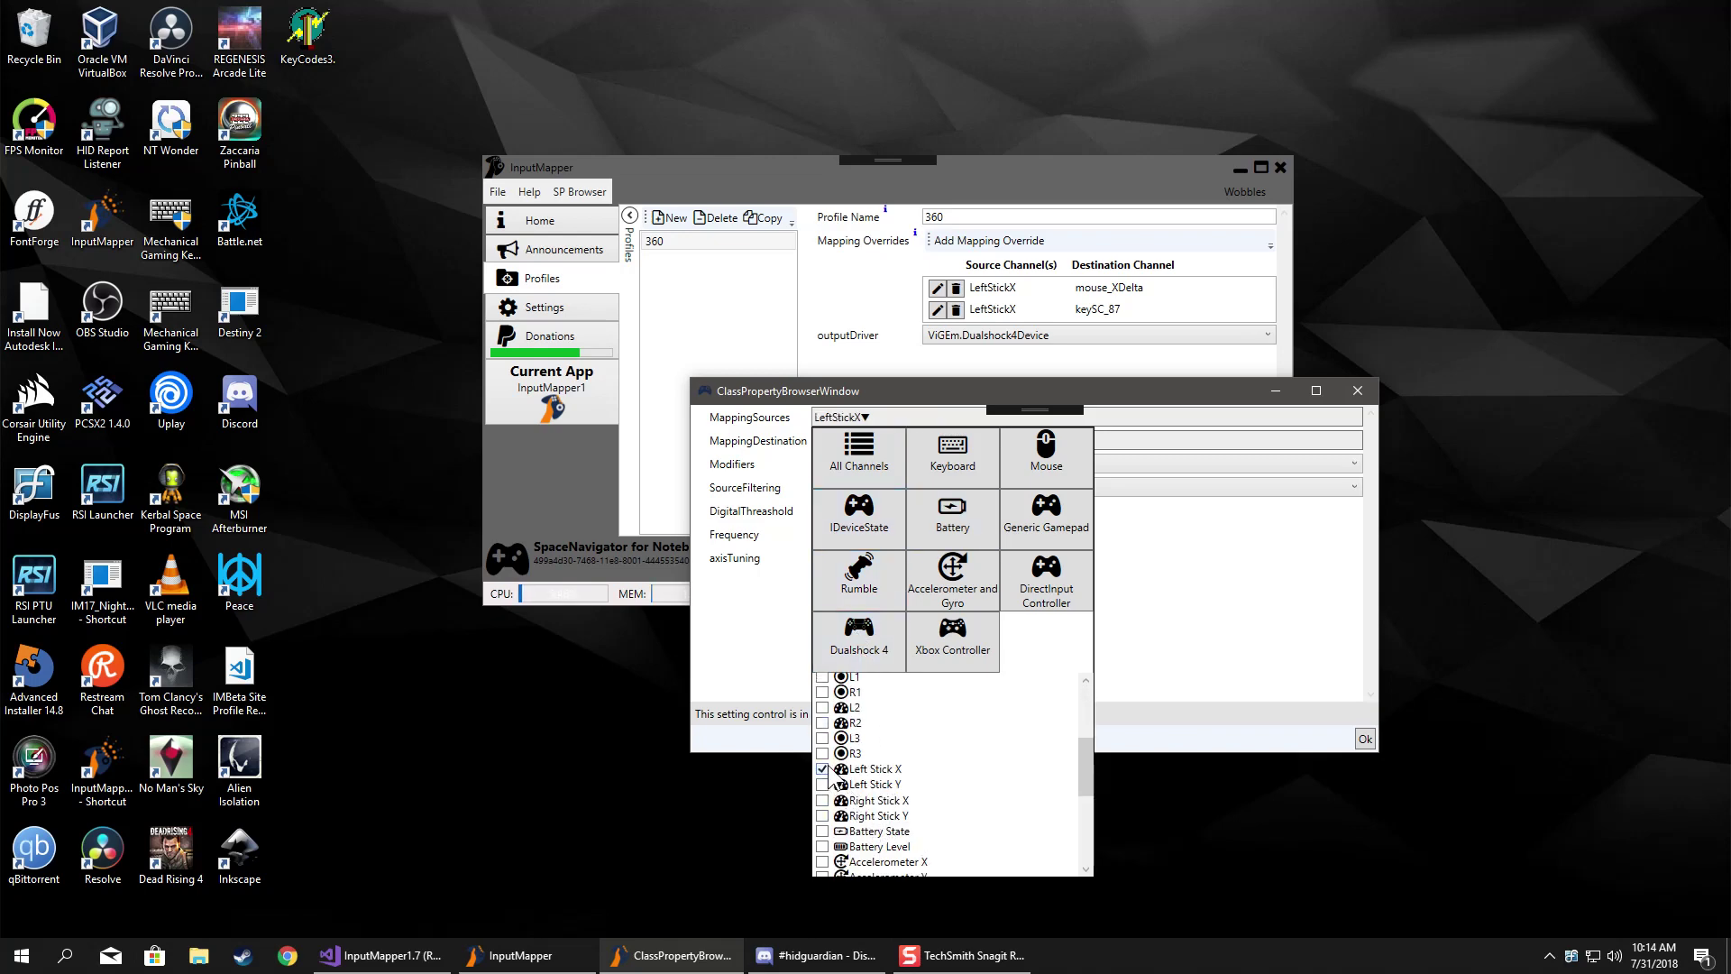
click(1165, 626)
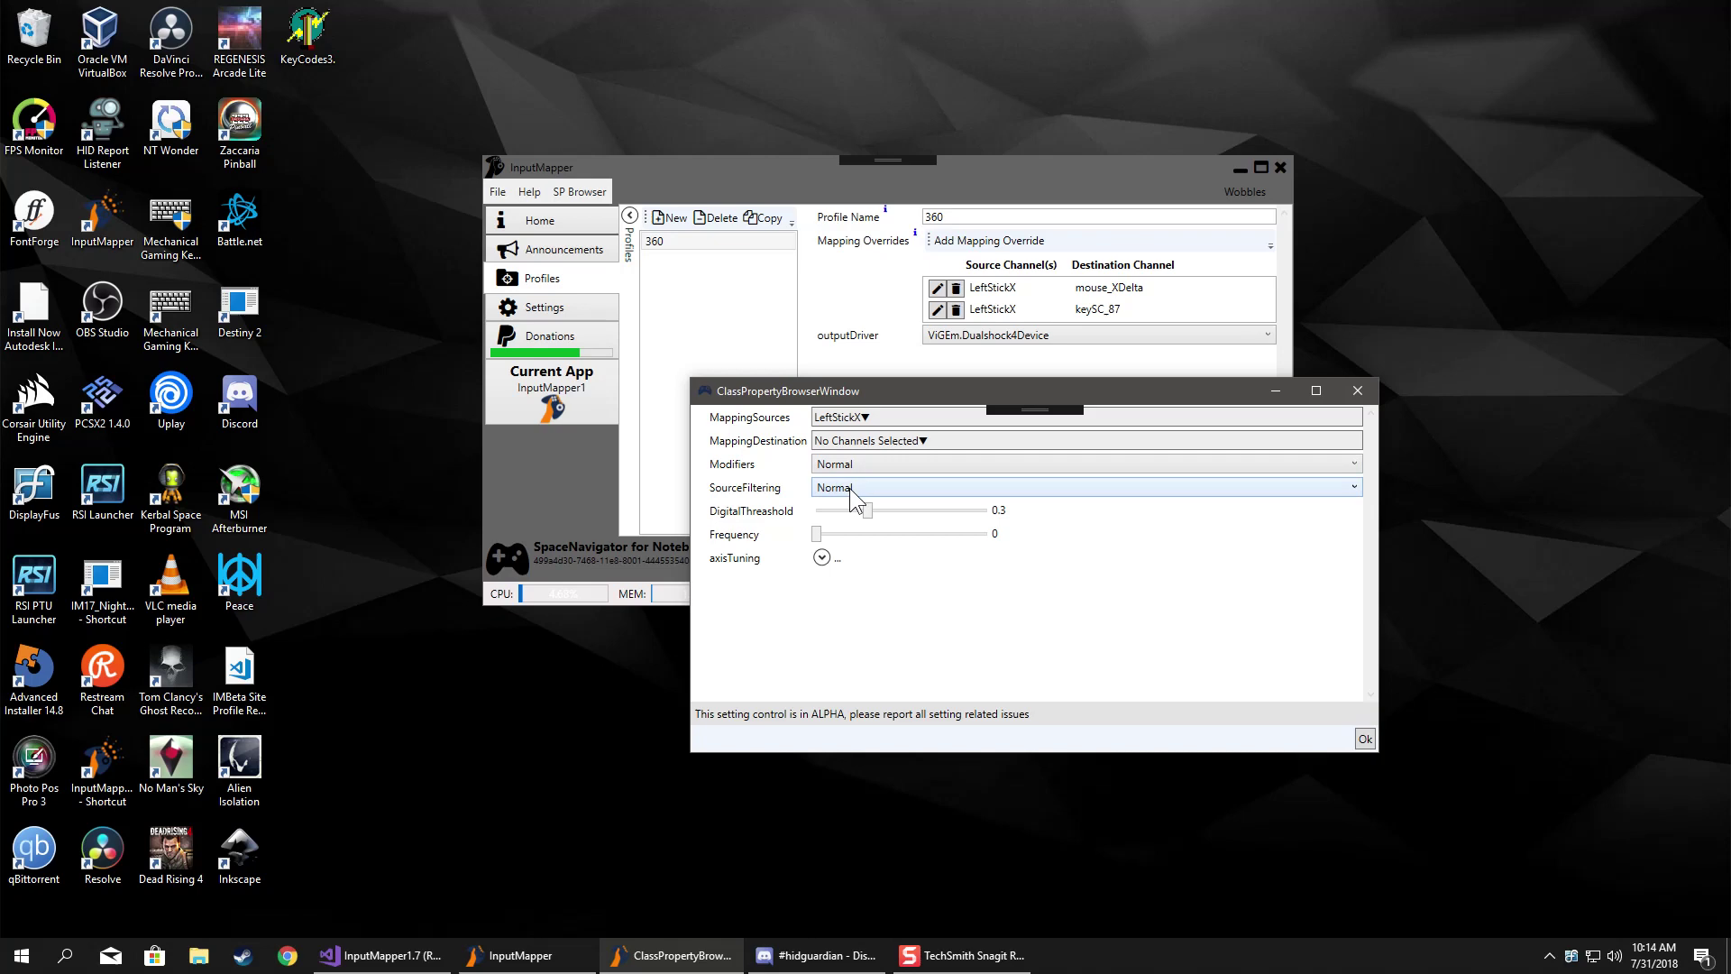
click(849, 488)
click(856, 522)
Raise the digital threshold to about 0.63, set destination keySC_16, and confirm.
drag(867, 510, 924, 512)
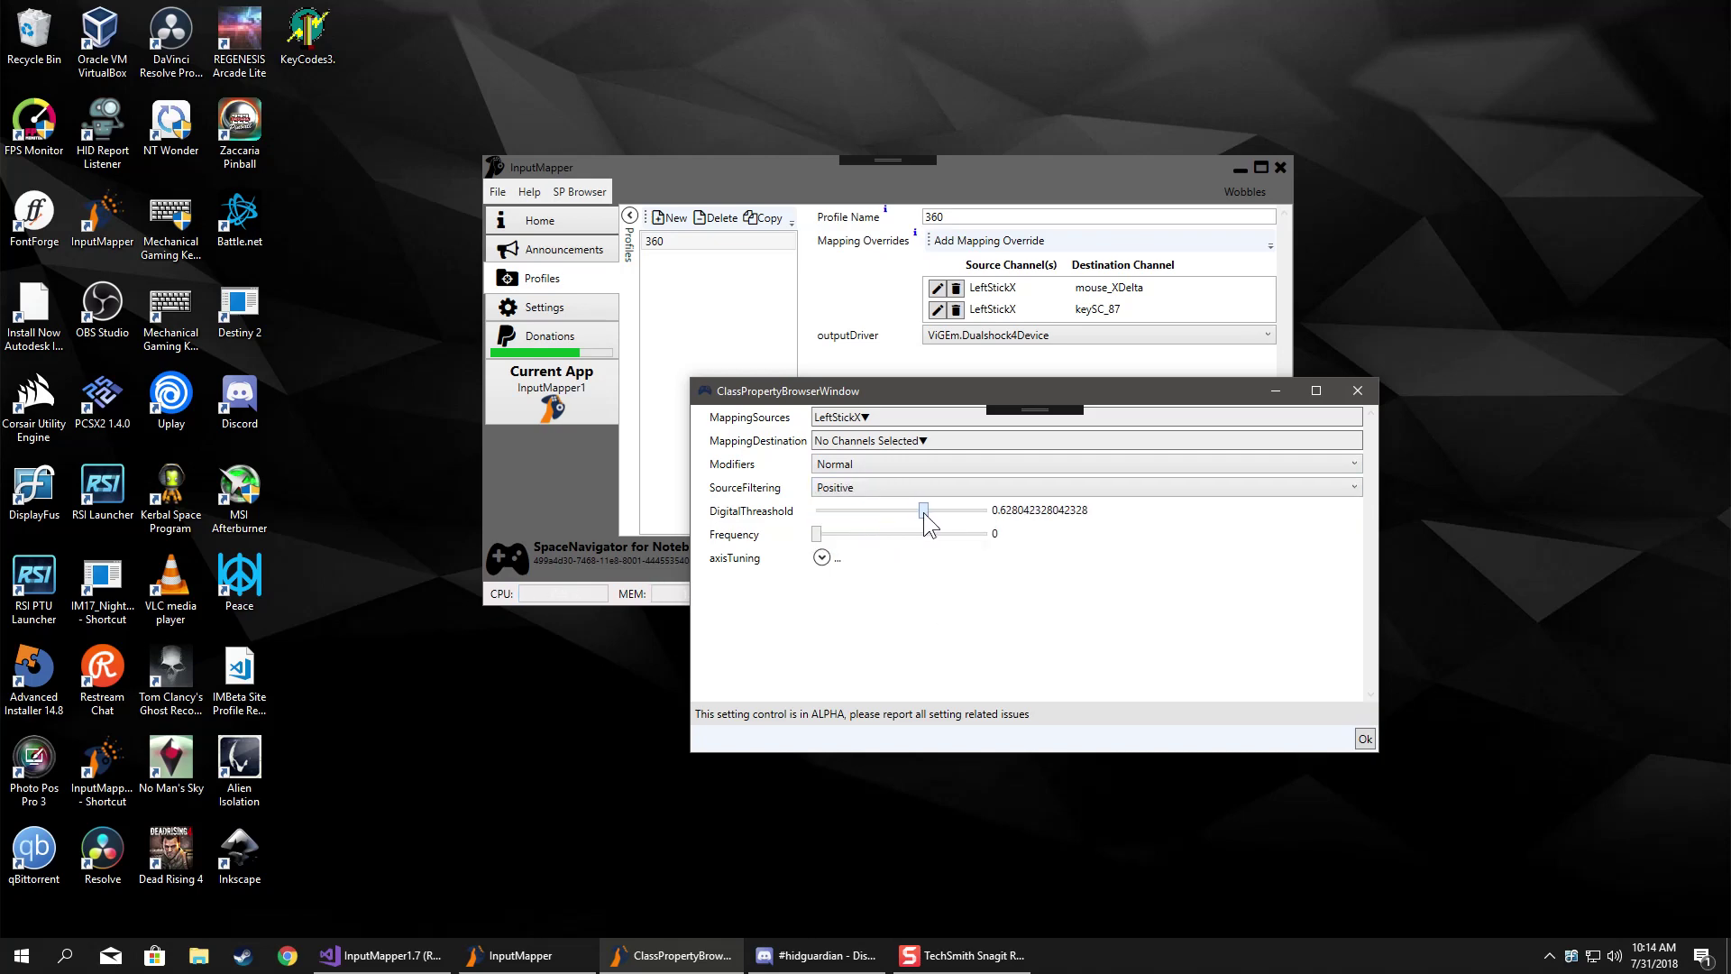
click(873, 440)
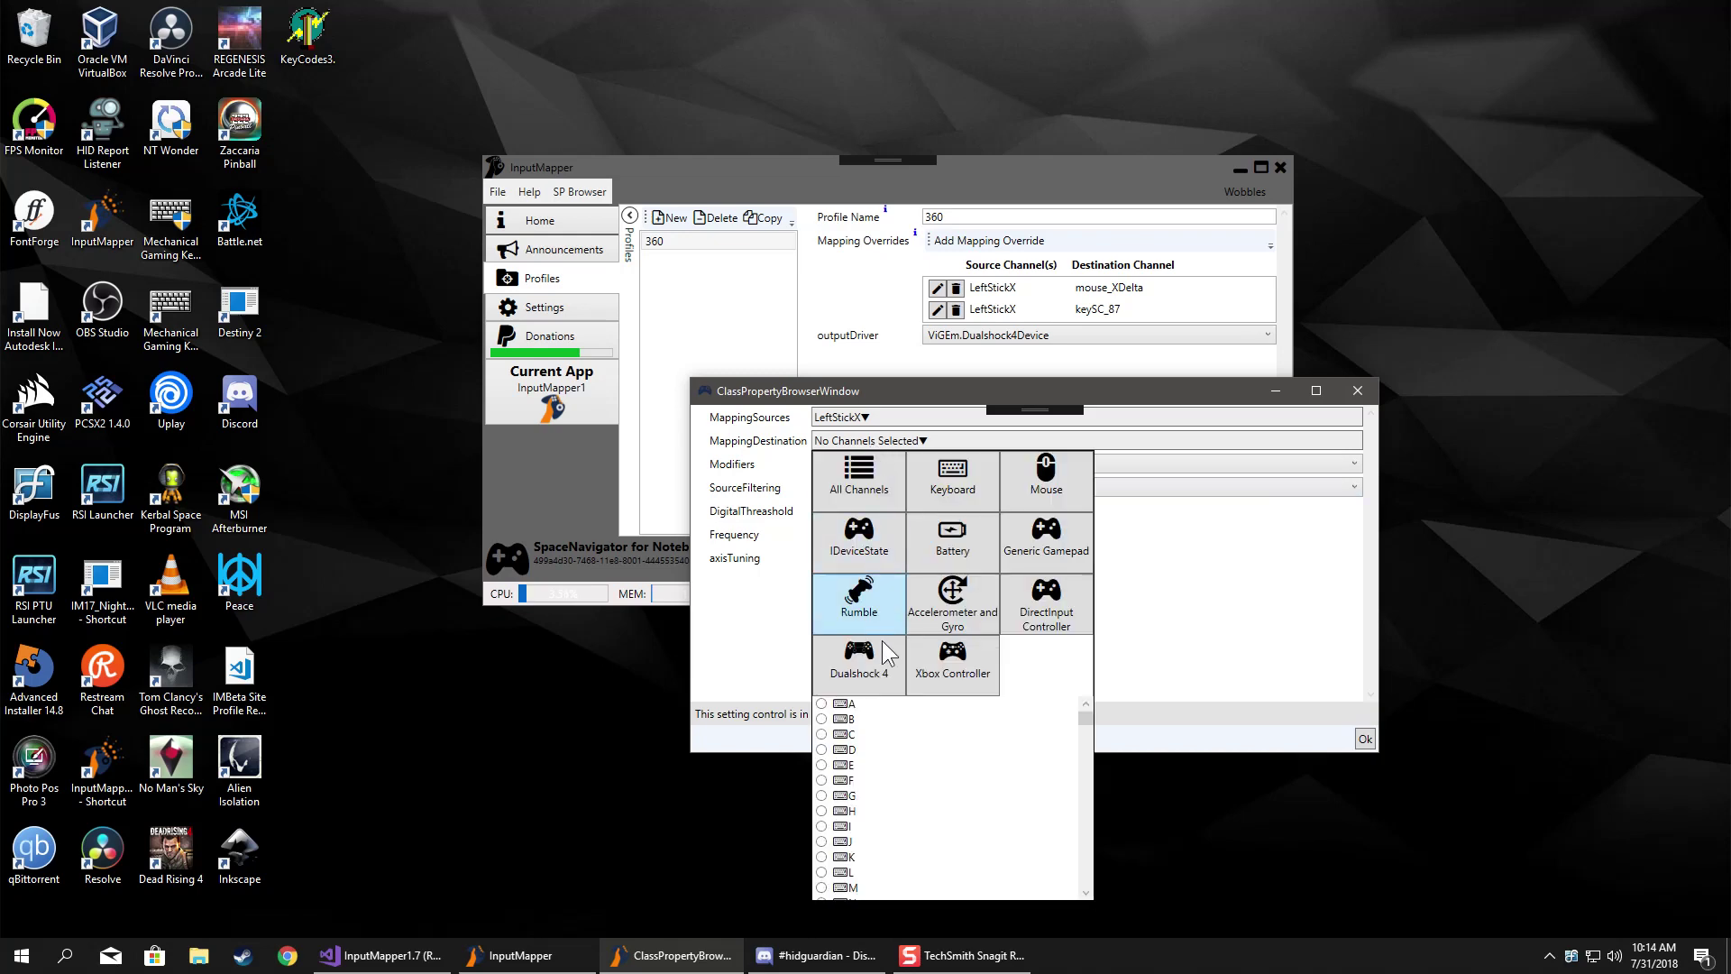
scroll(976, 782, down, 11)
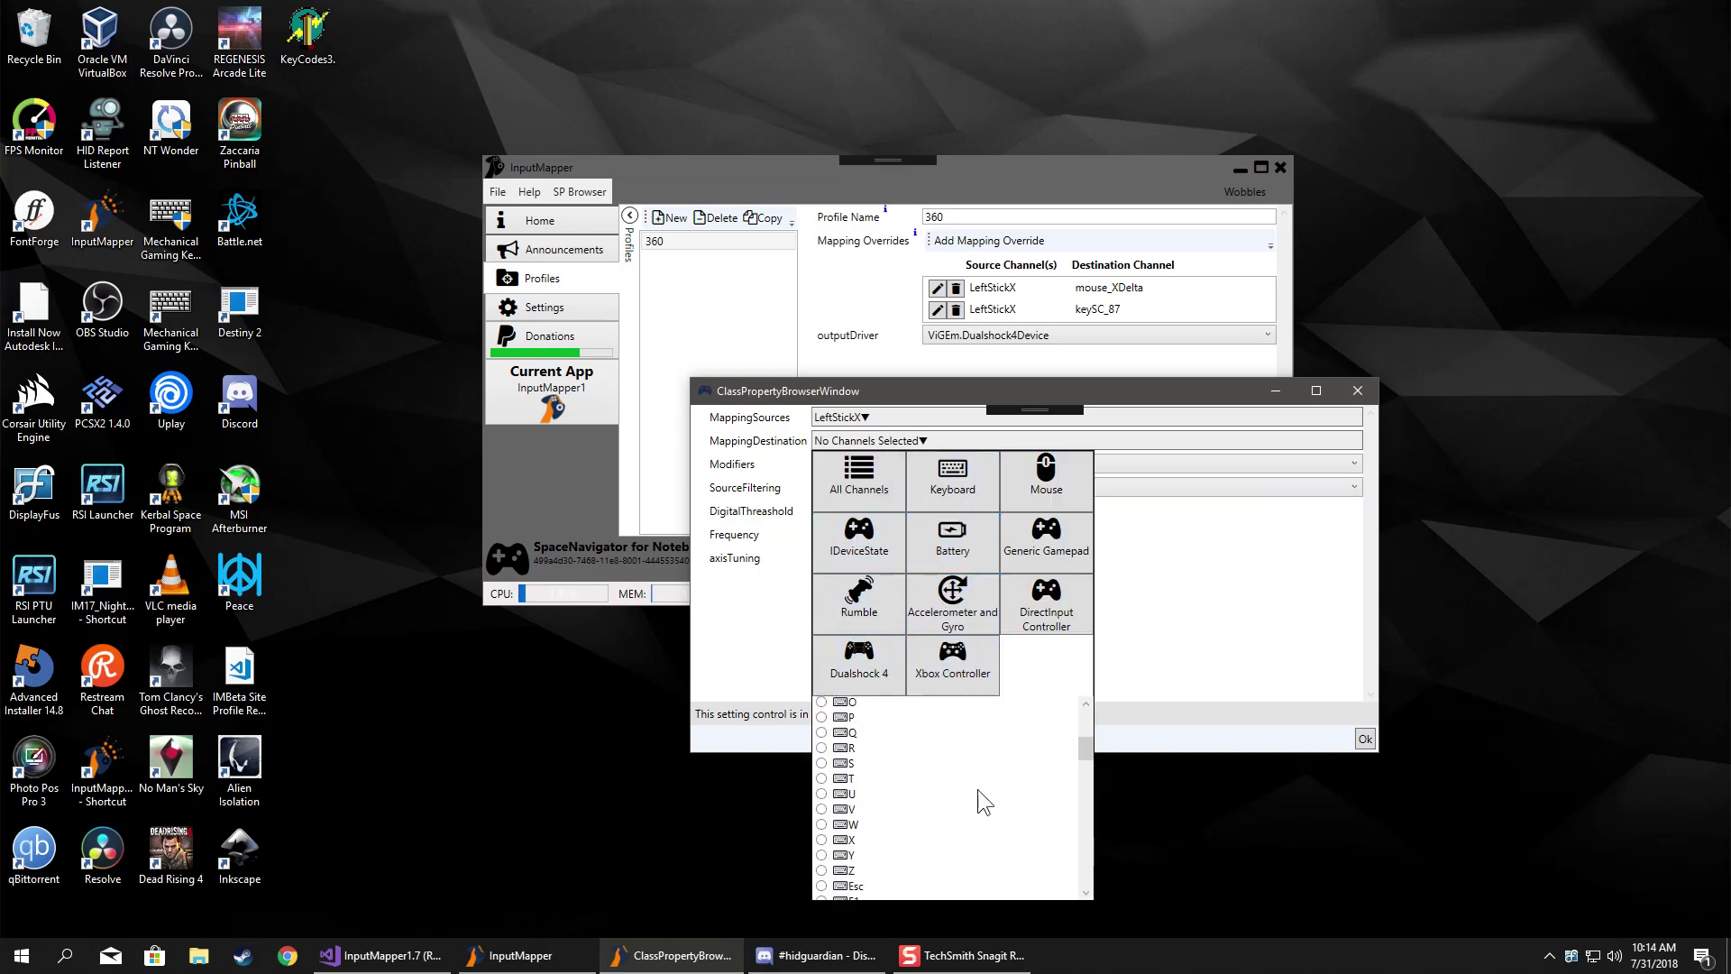
scroll(938, 816, down, 2)
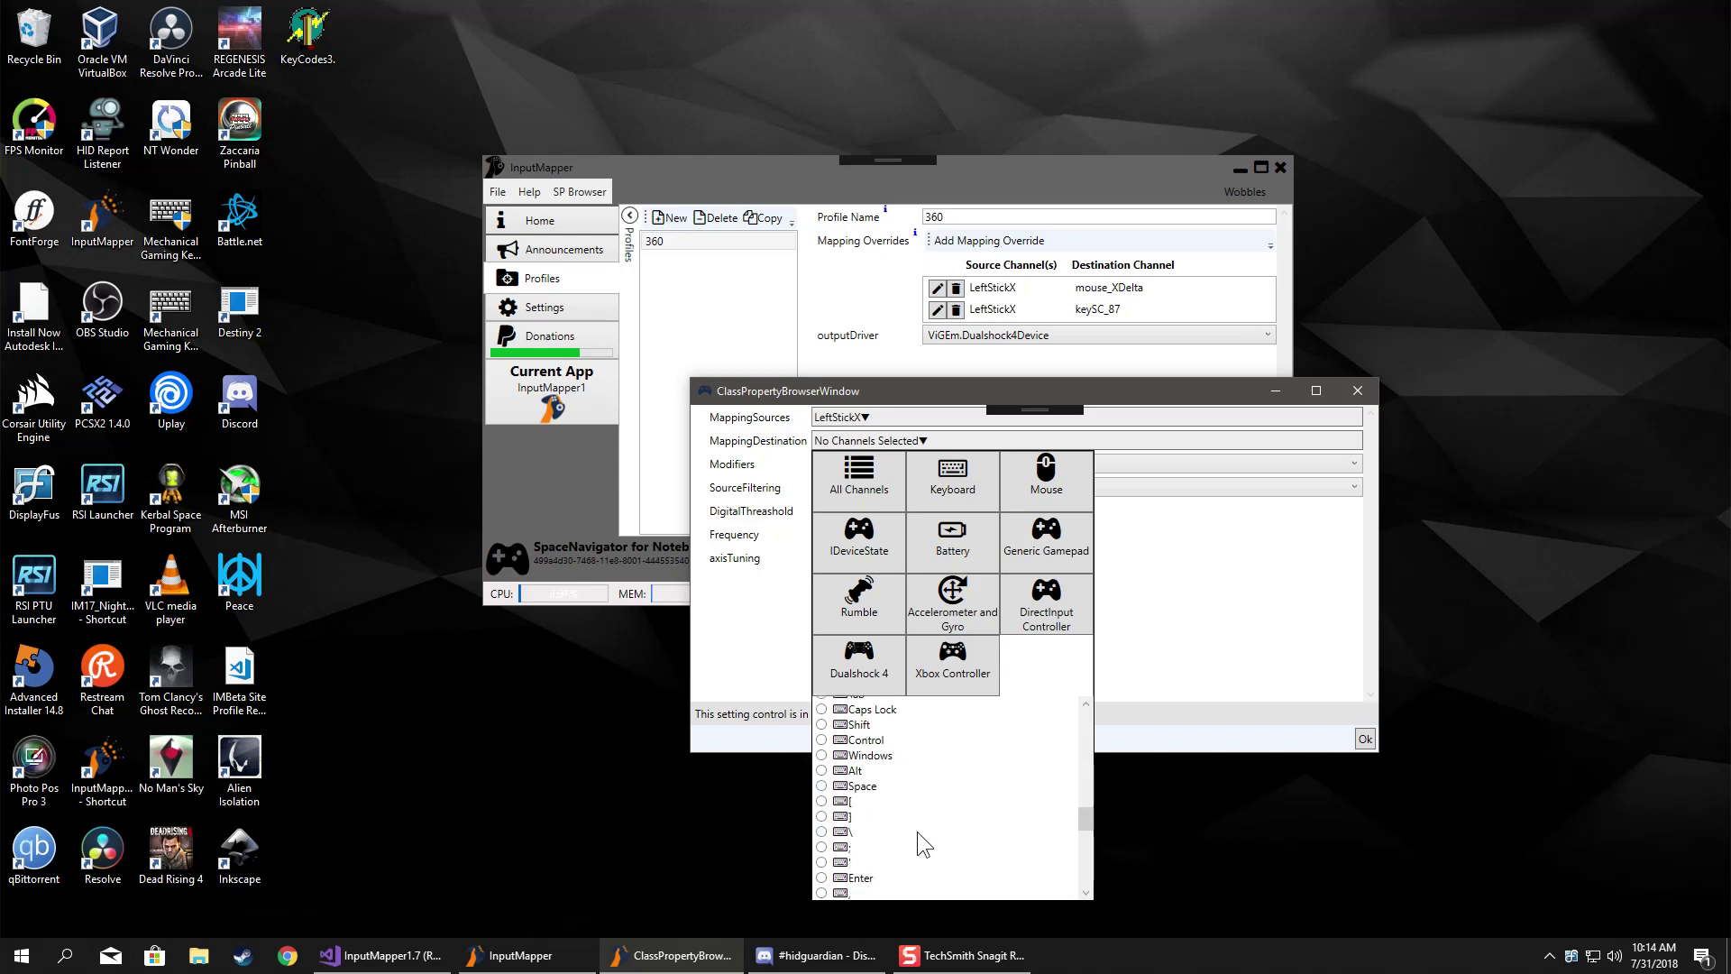
click(821, 723)
click(1222, 609)
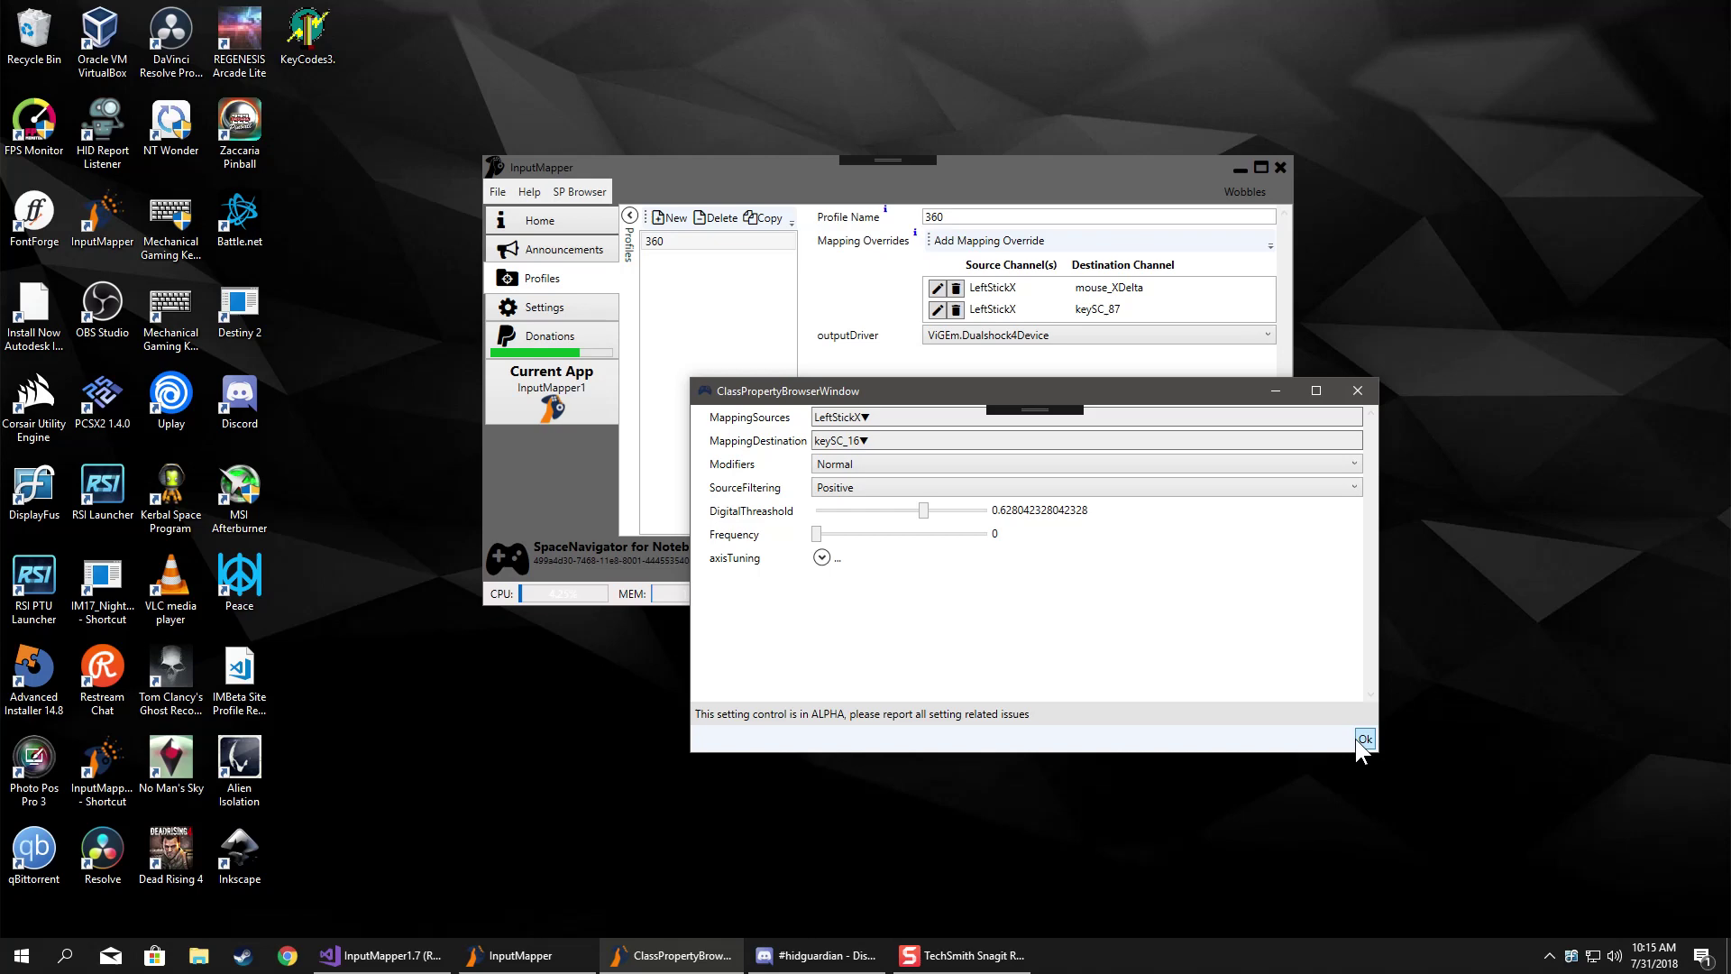
click(1361, 739)
View the current app's InputMapper1 profile, then return to profile 360's three LeftStickX overrides.
click(541, 418)
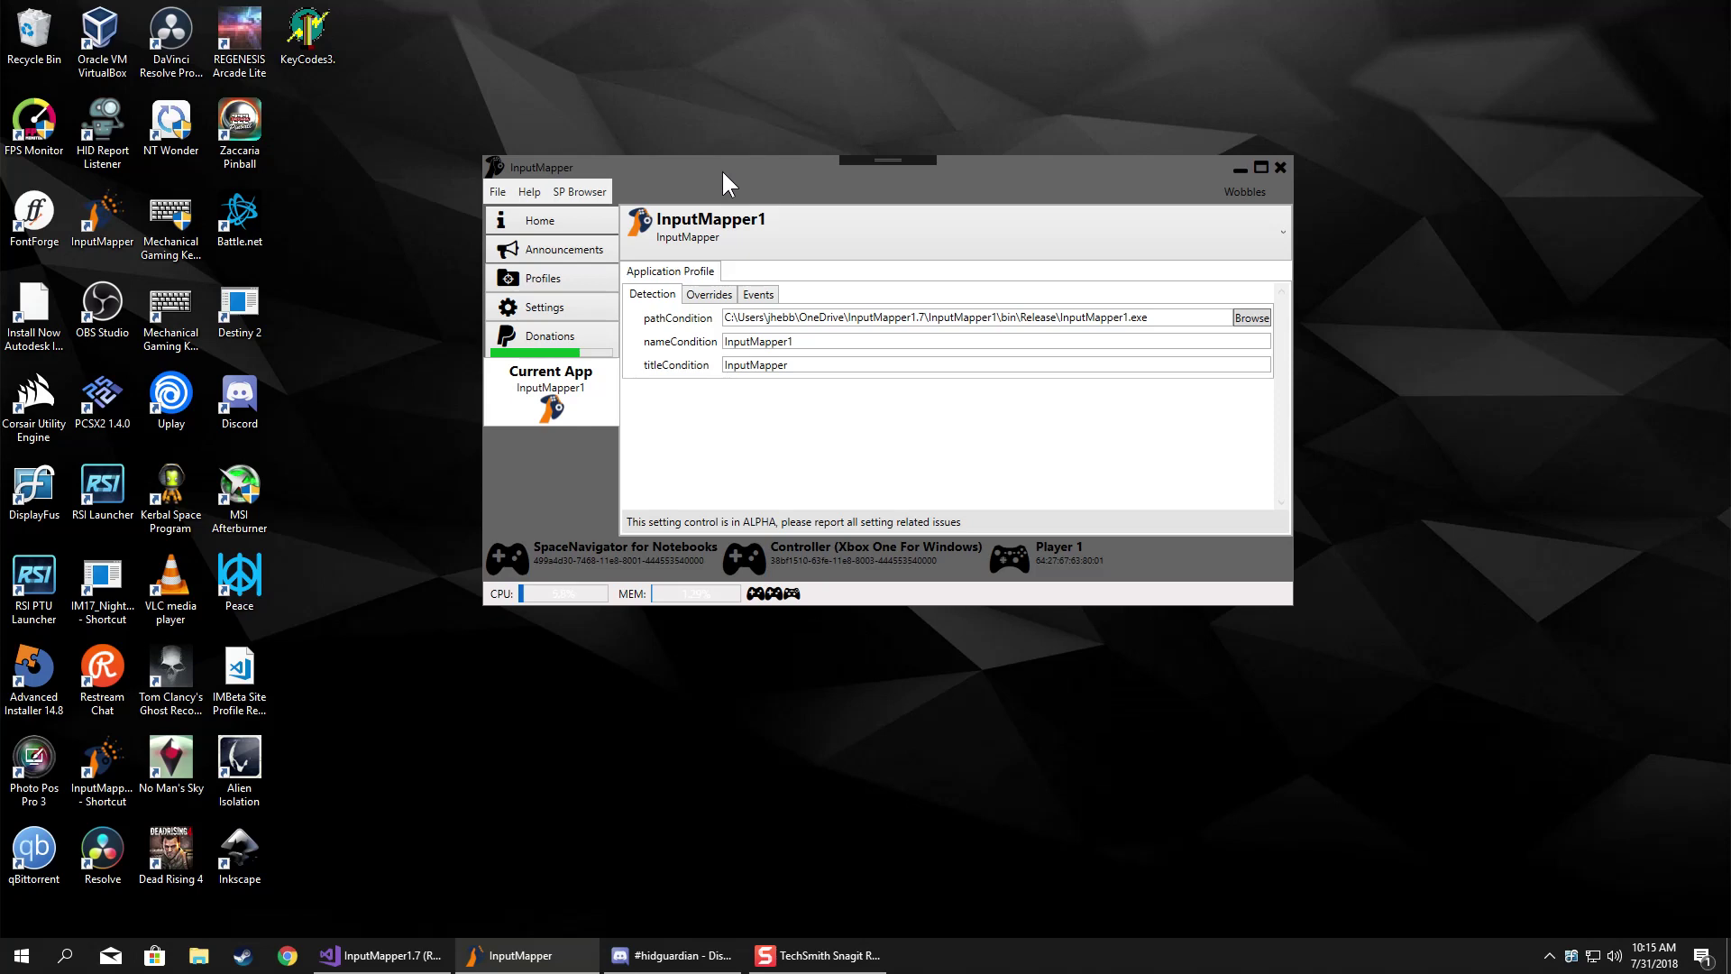
drag(716, 168, 840, 224)
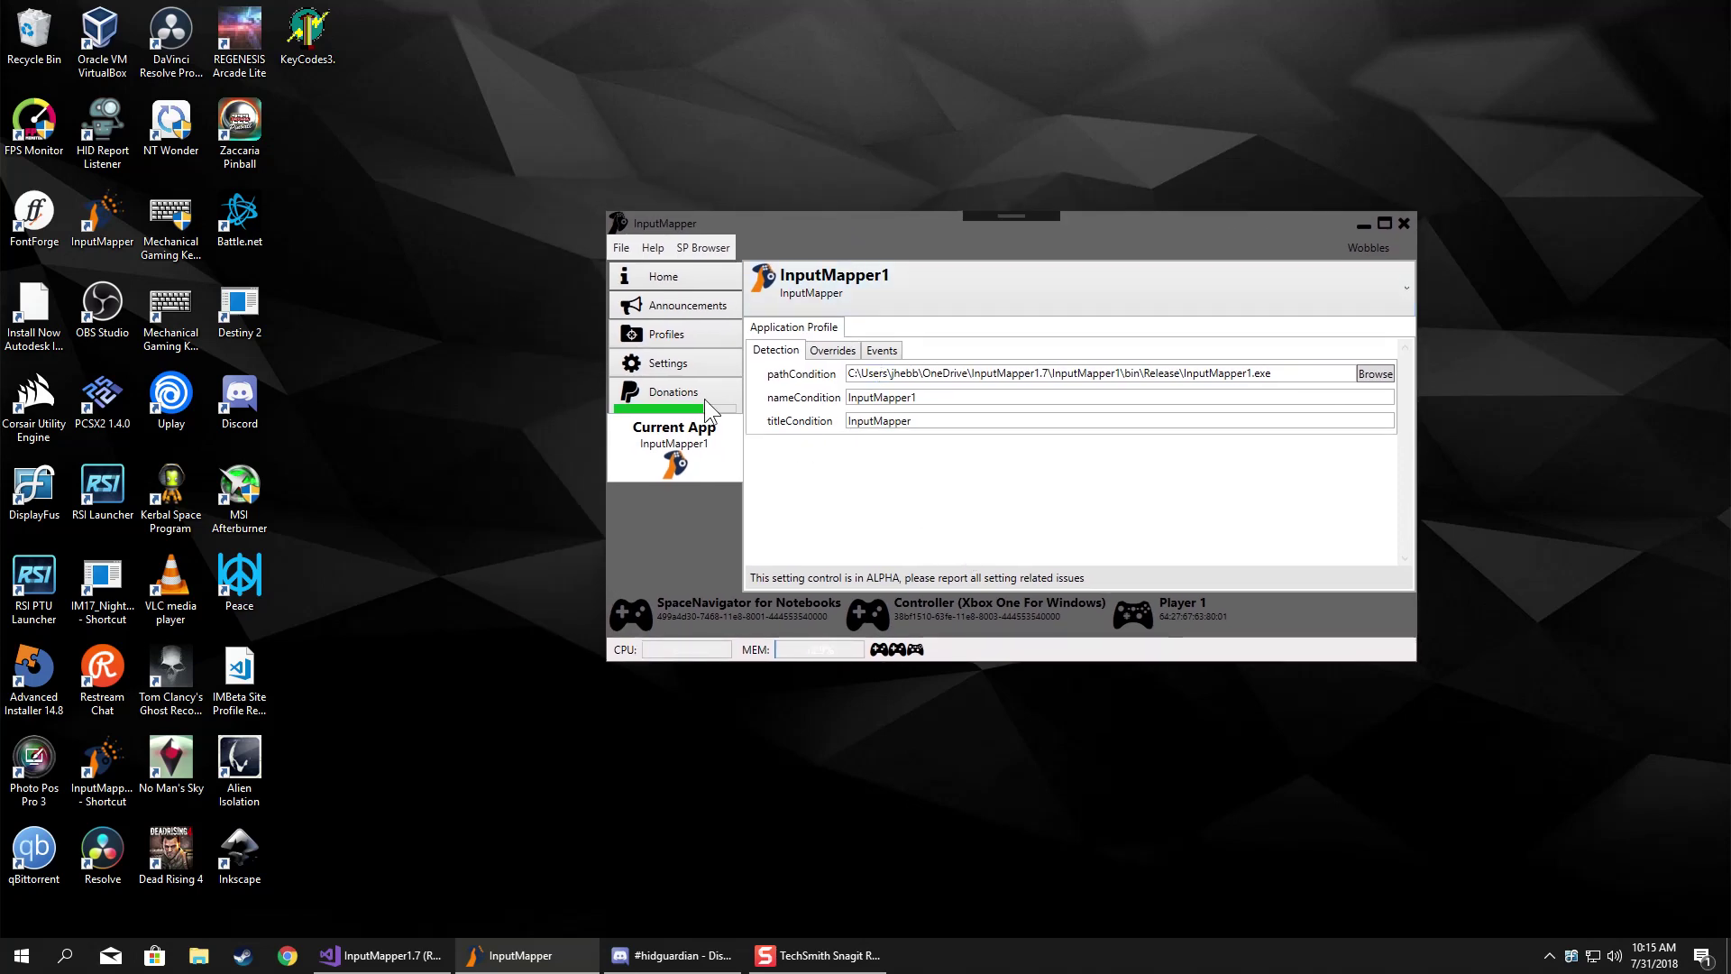
click(659, 336)
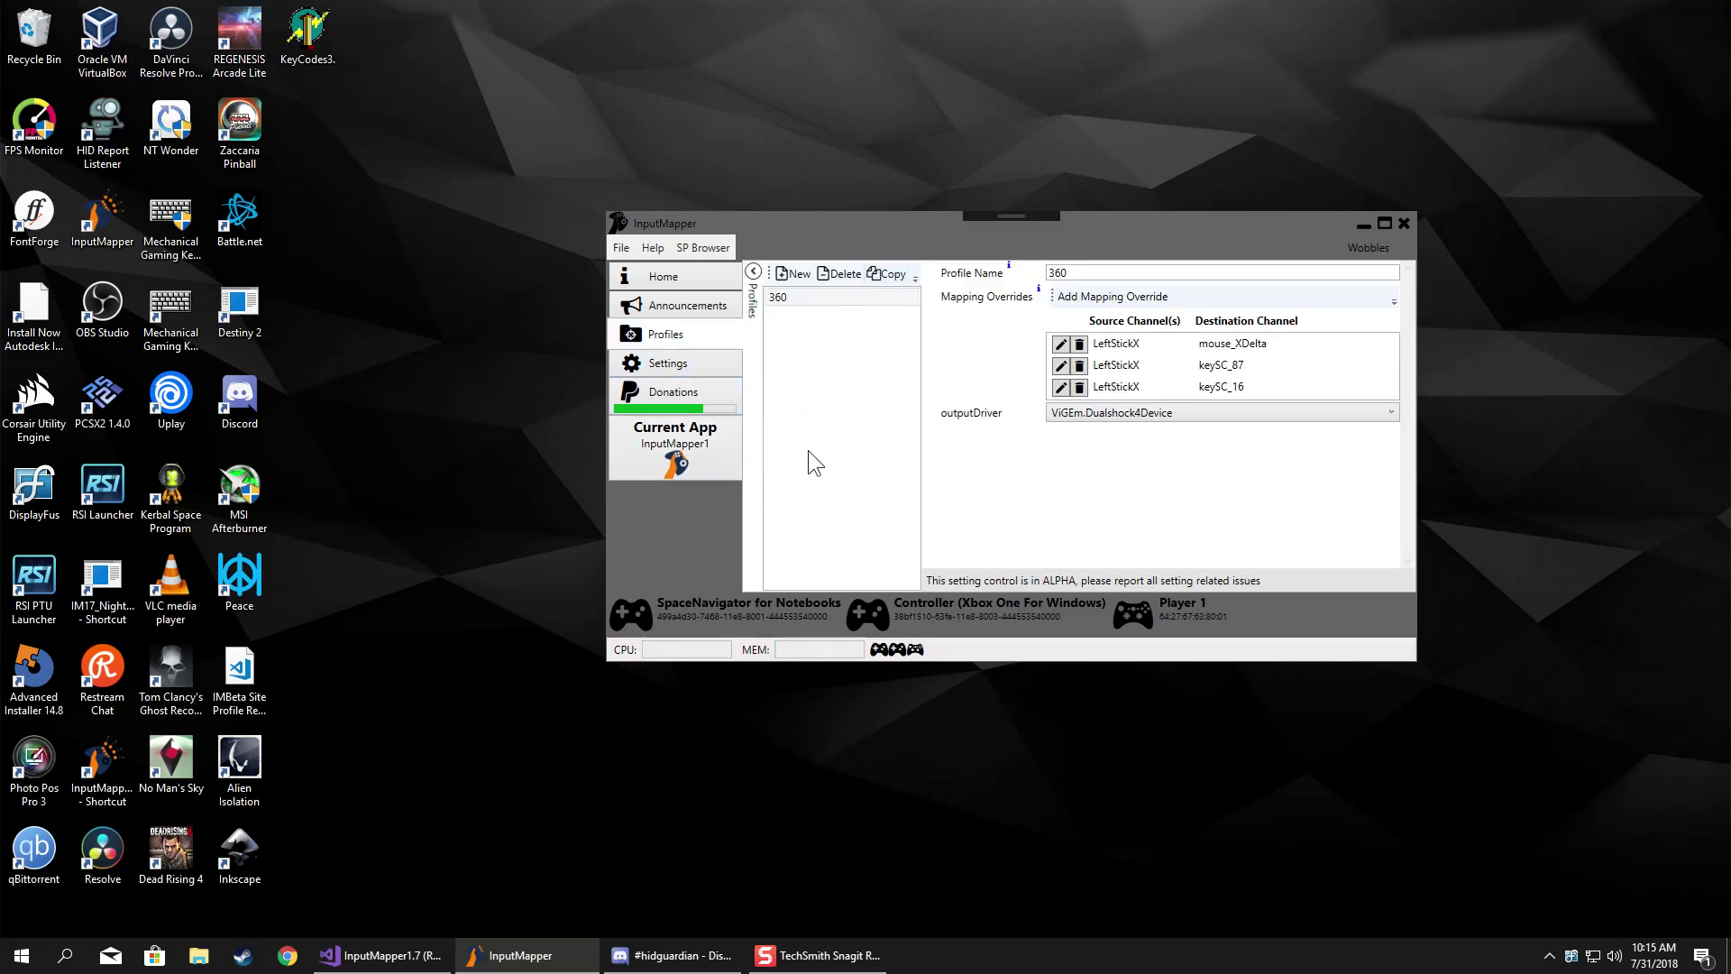
click(668, 285)
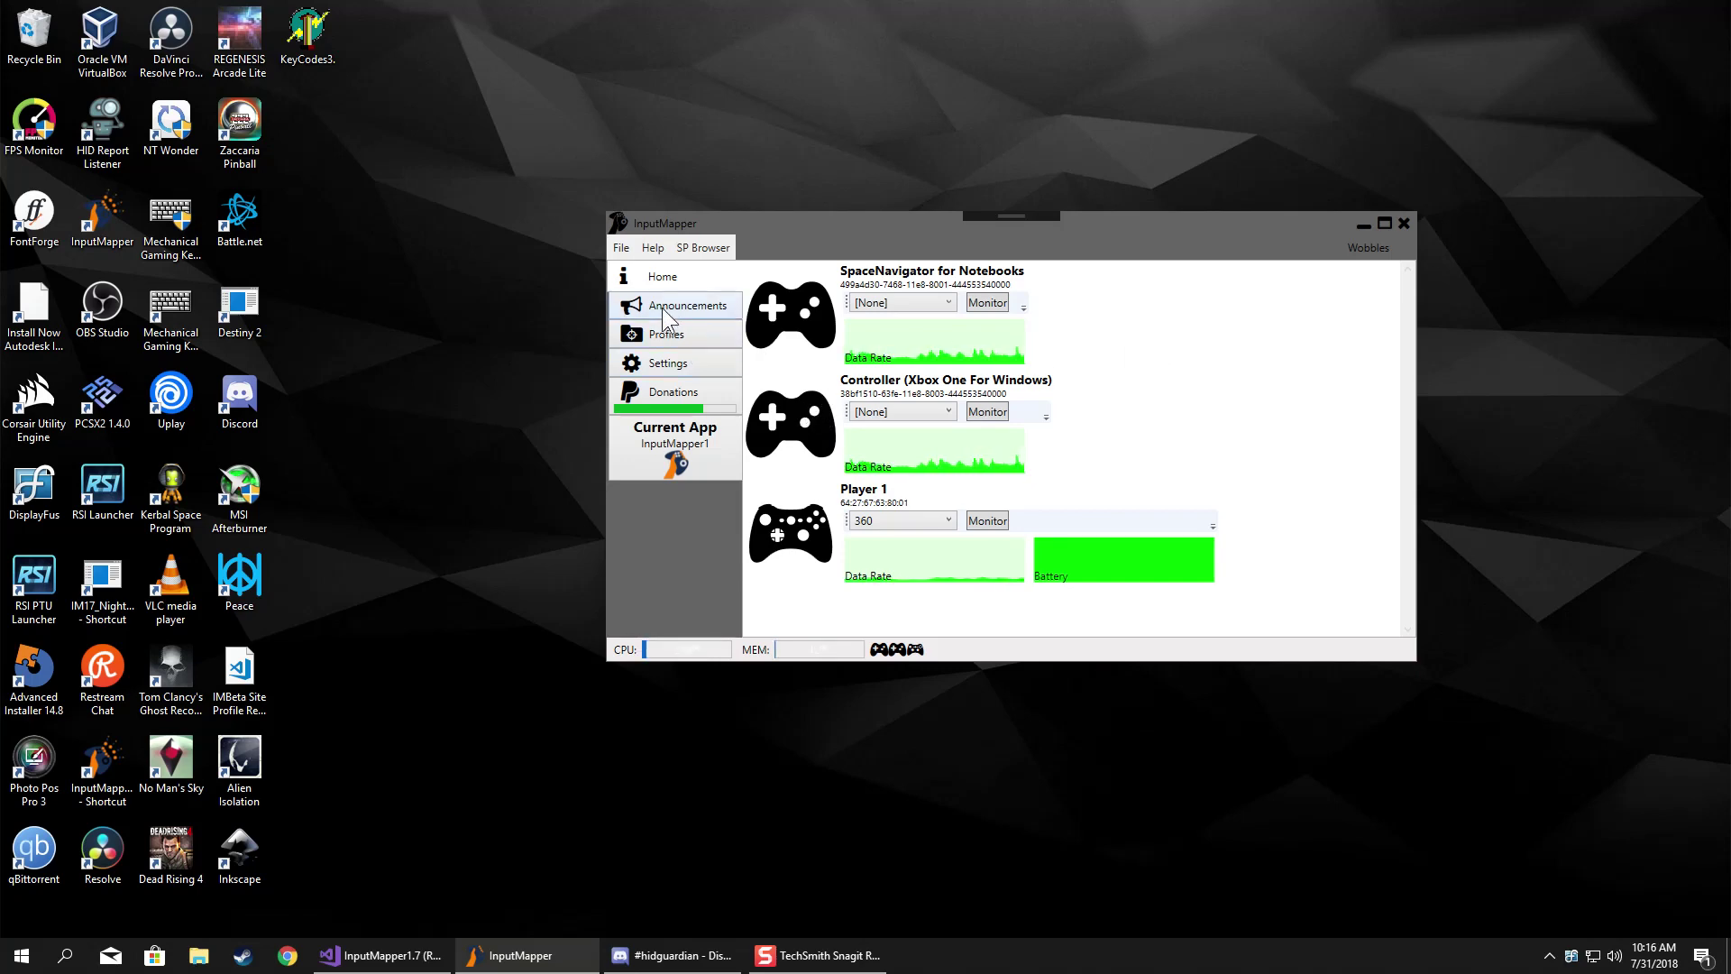
click(655, 338)
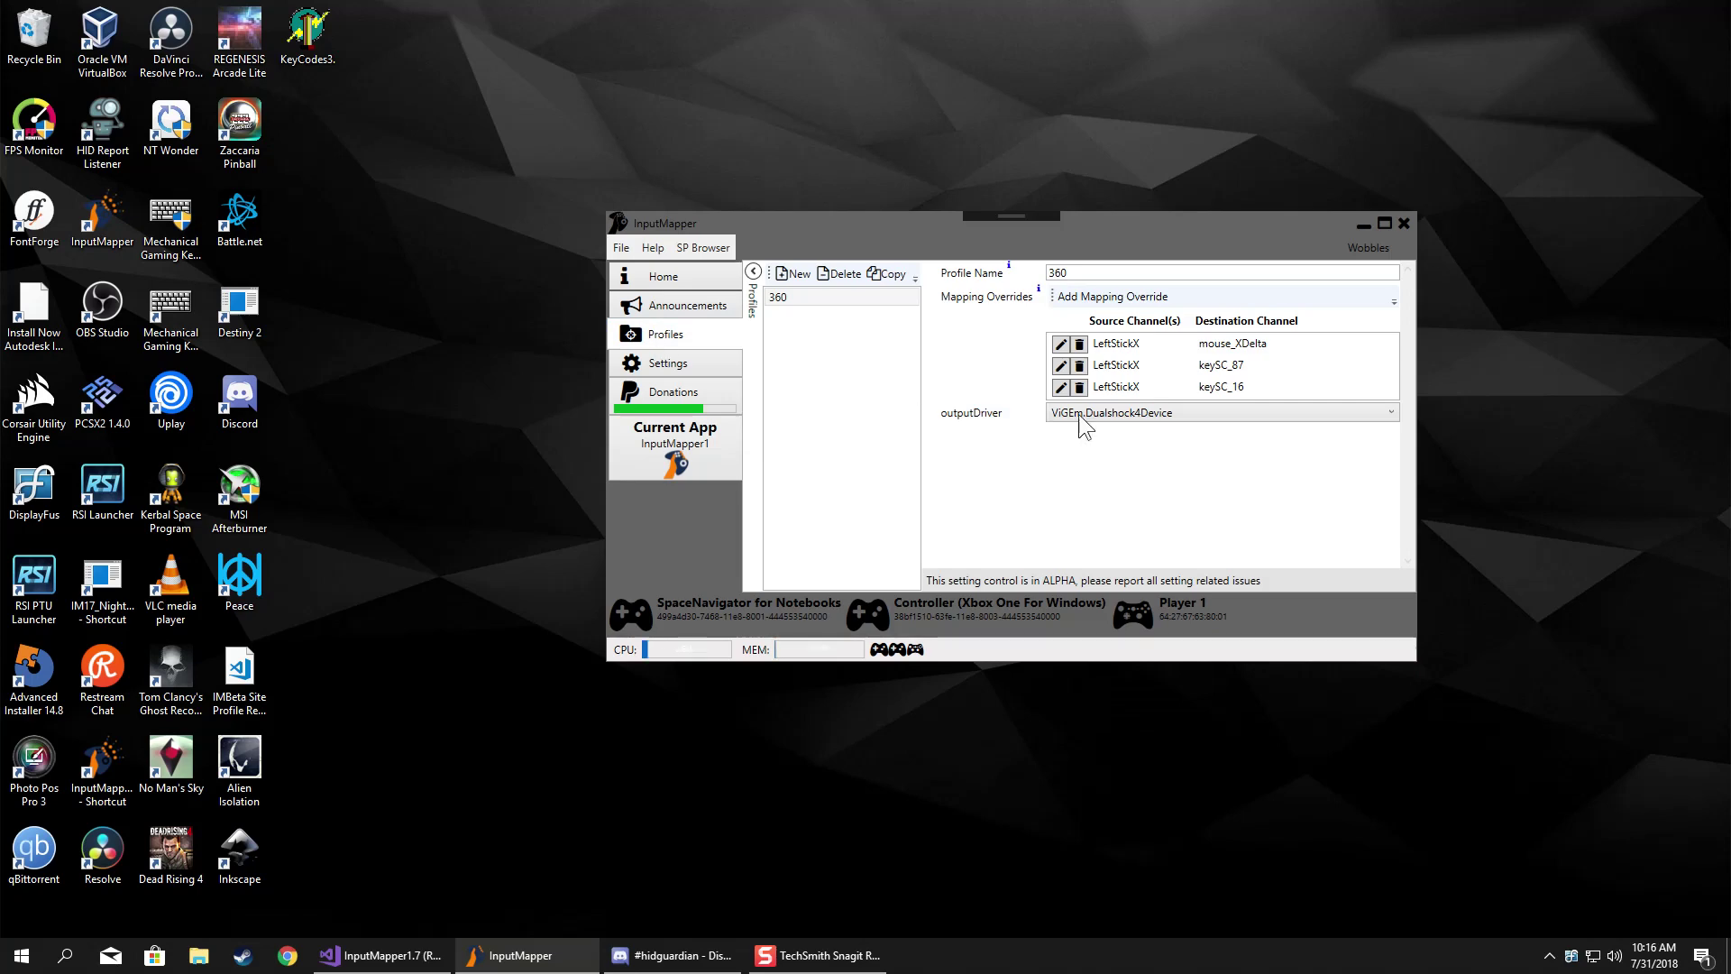
click(1096, 300)
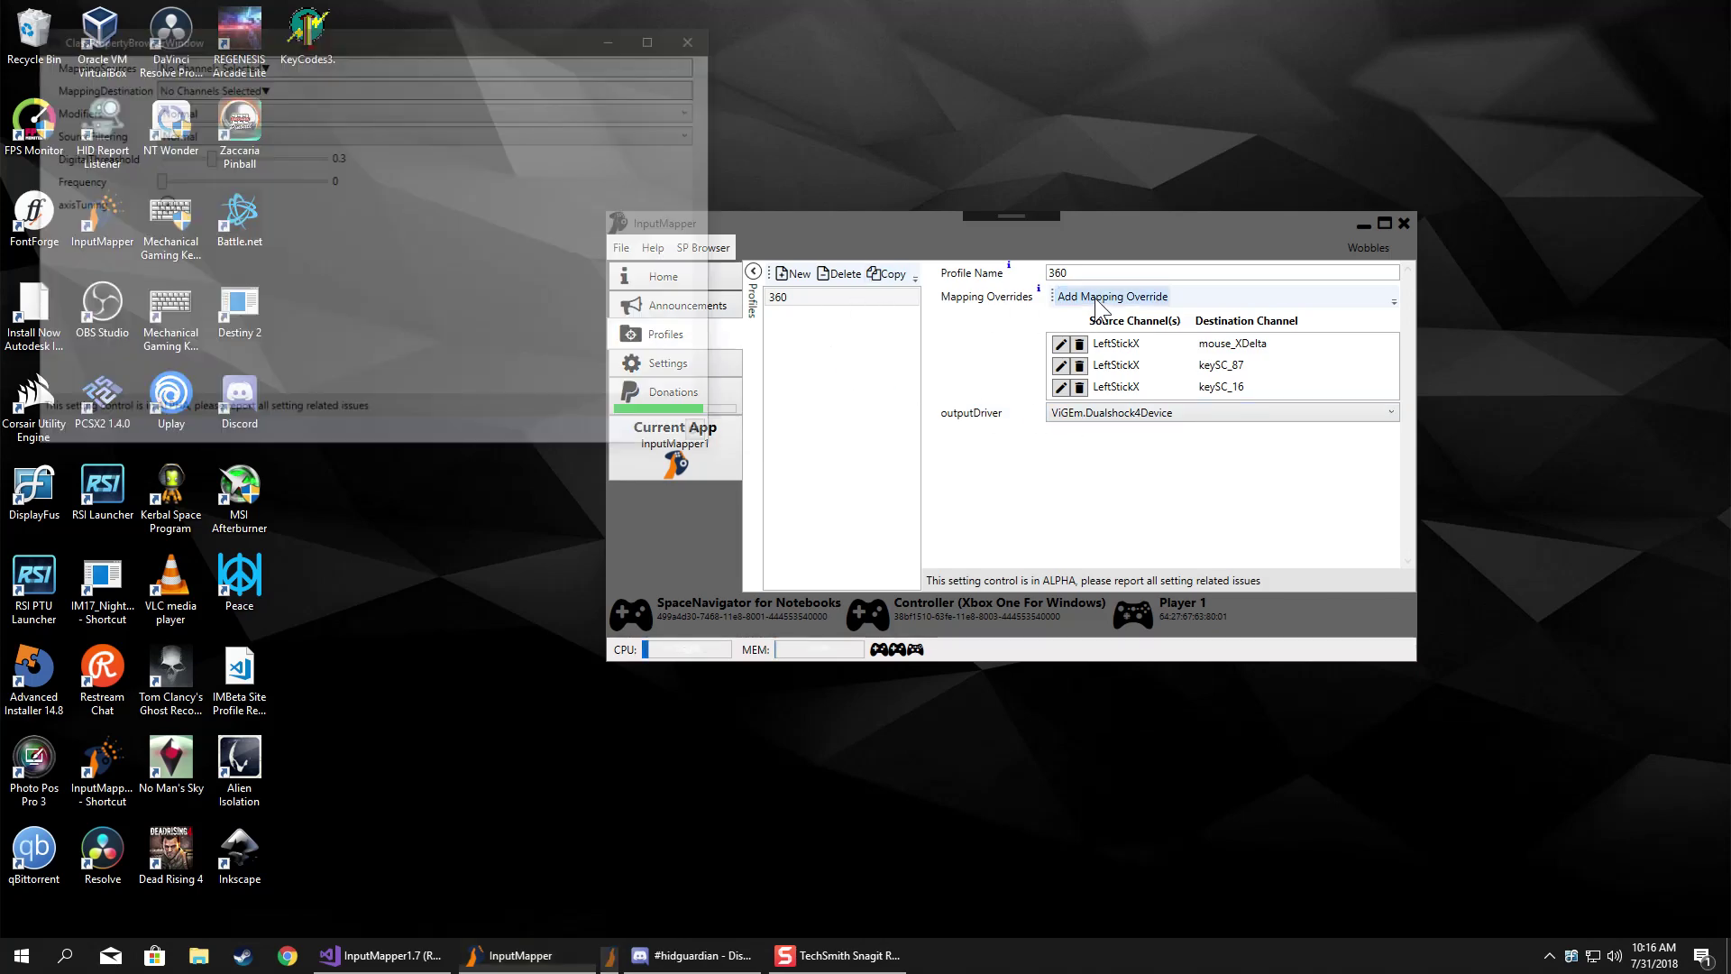
drag(271, 19, 270, 44)
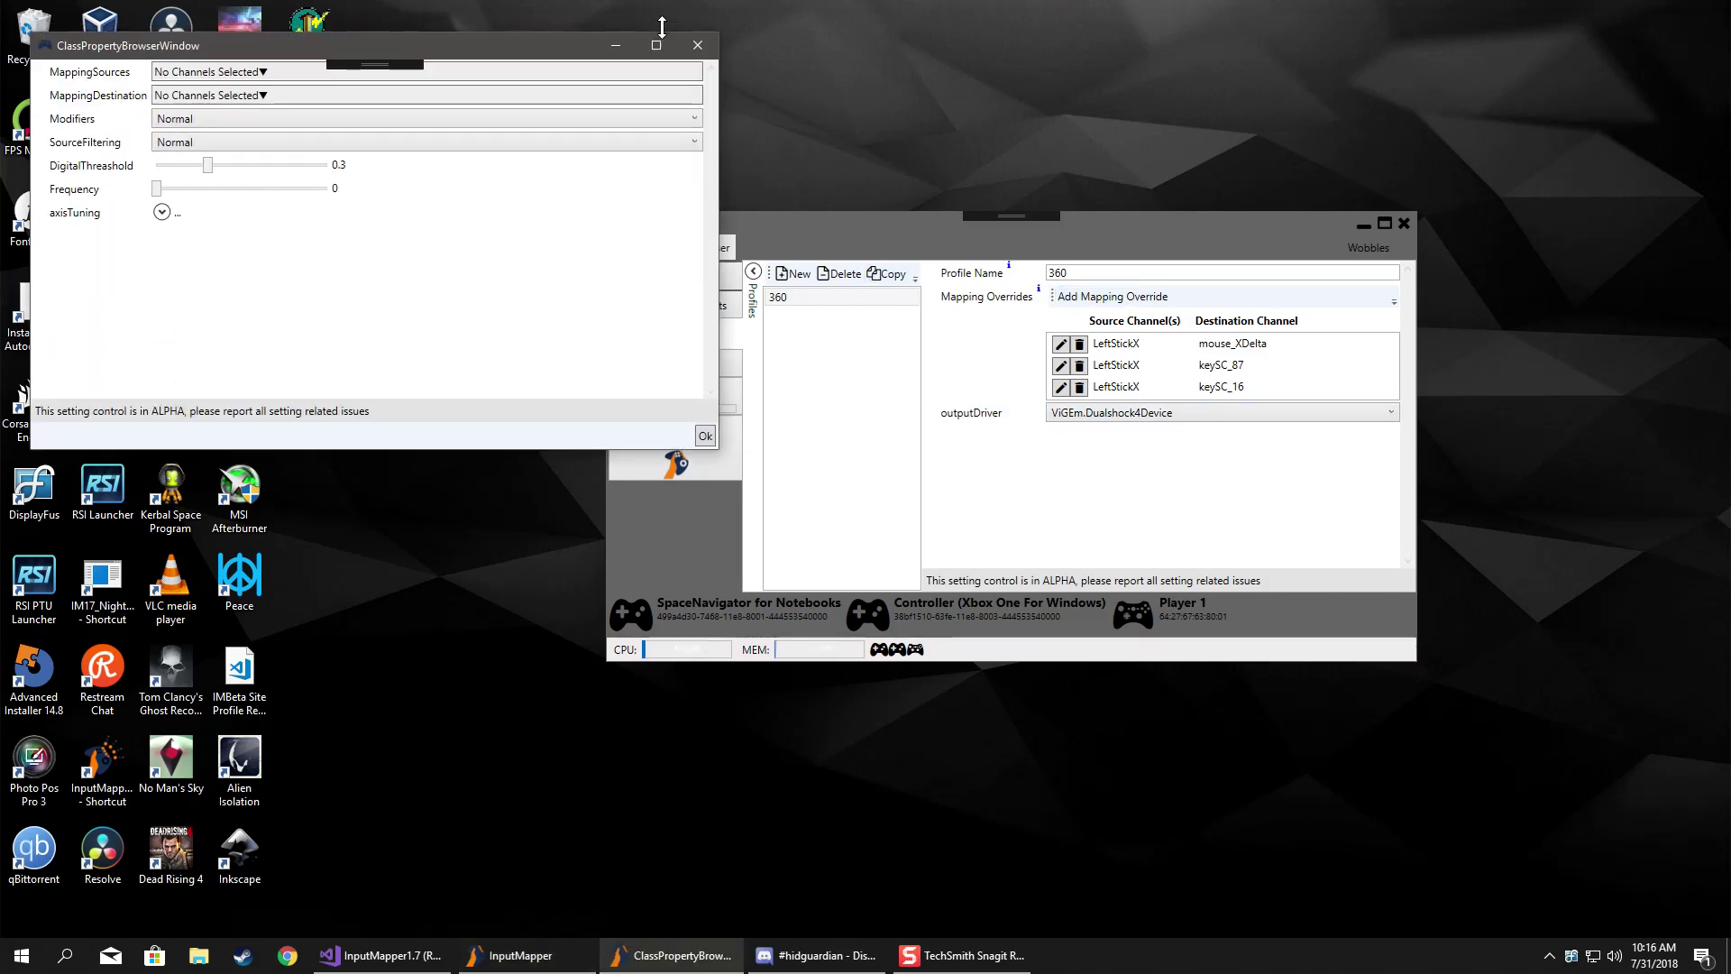
drag(598, 45, 1258, 298)
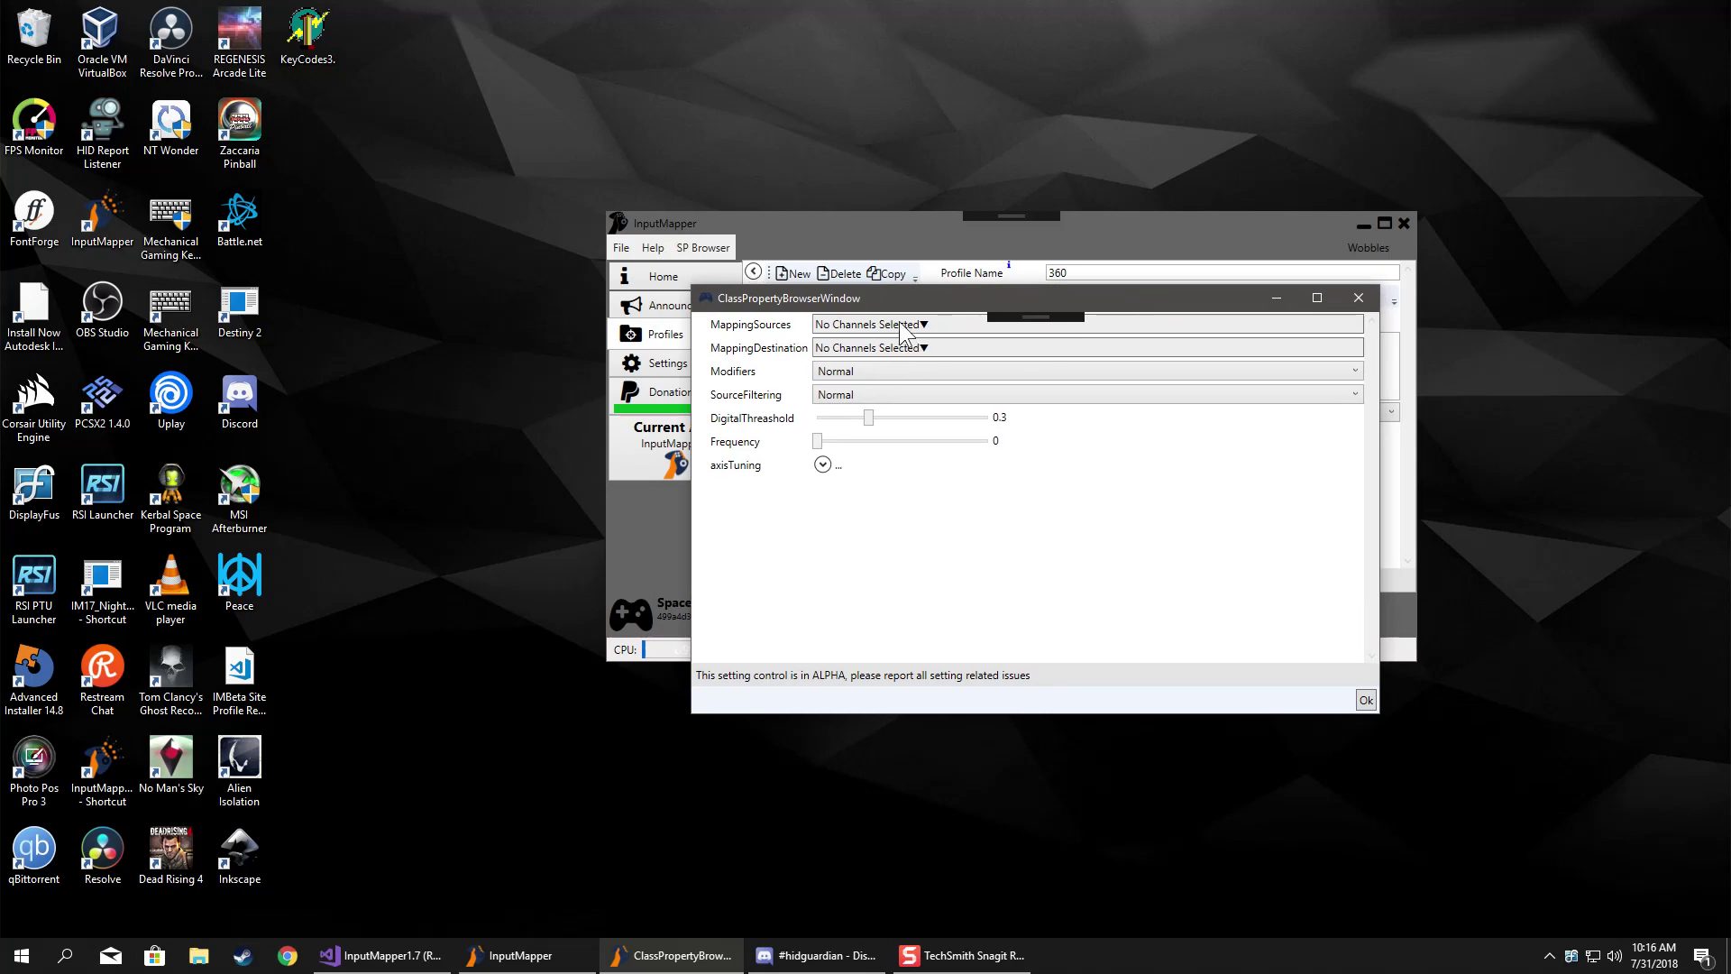
click(899, 325)
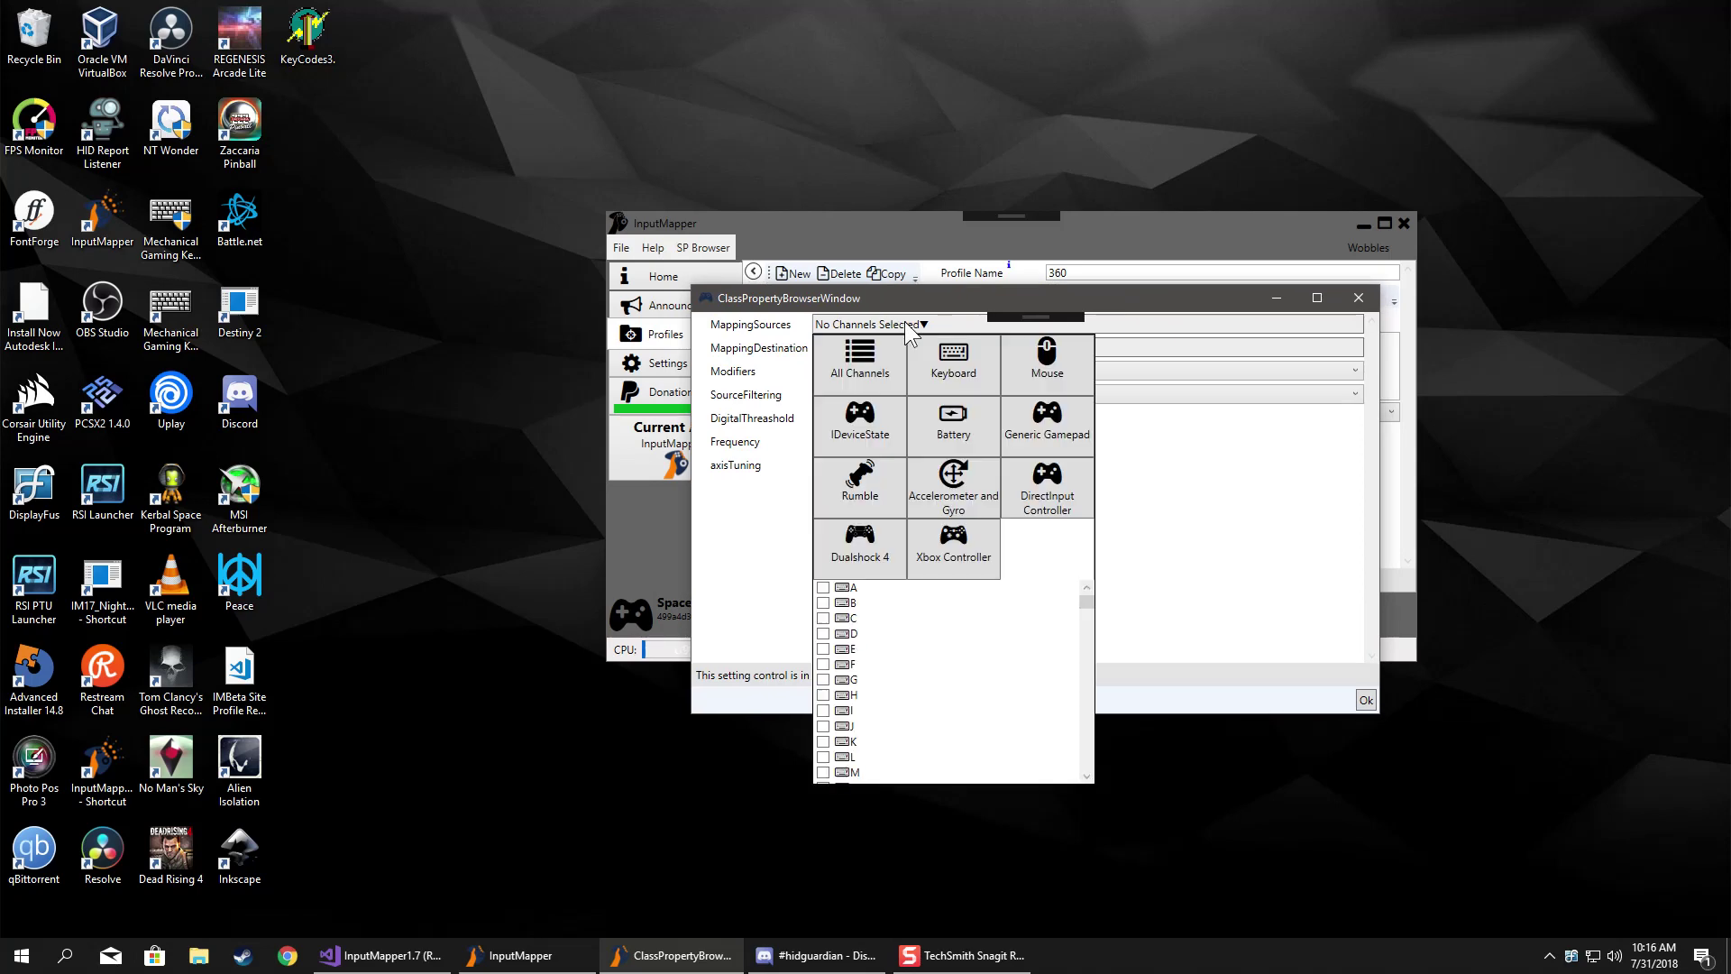
click(1058, 489)
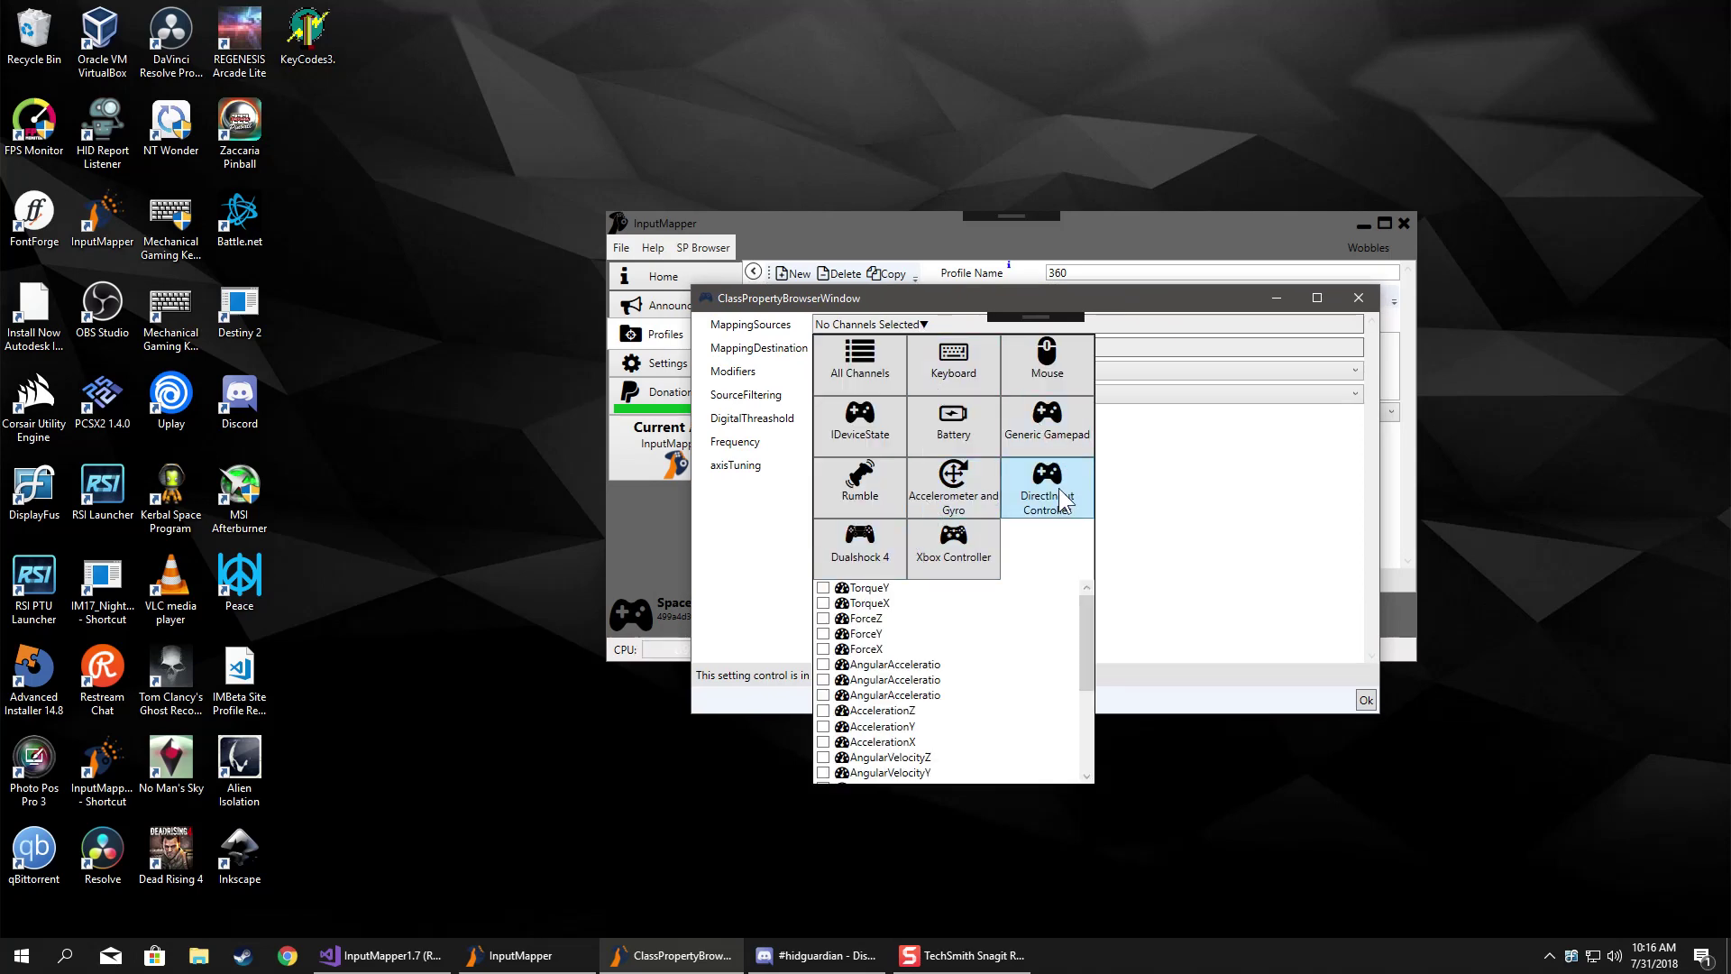
drag(1085, 653, 1144, 536)
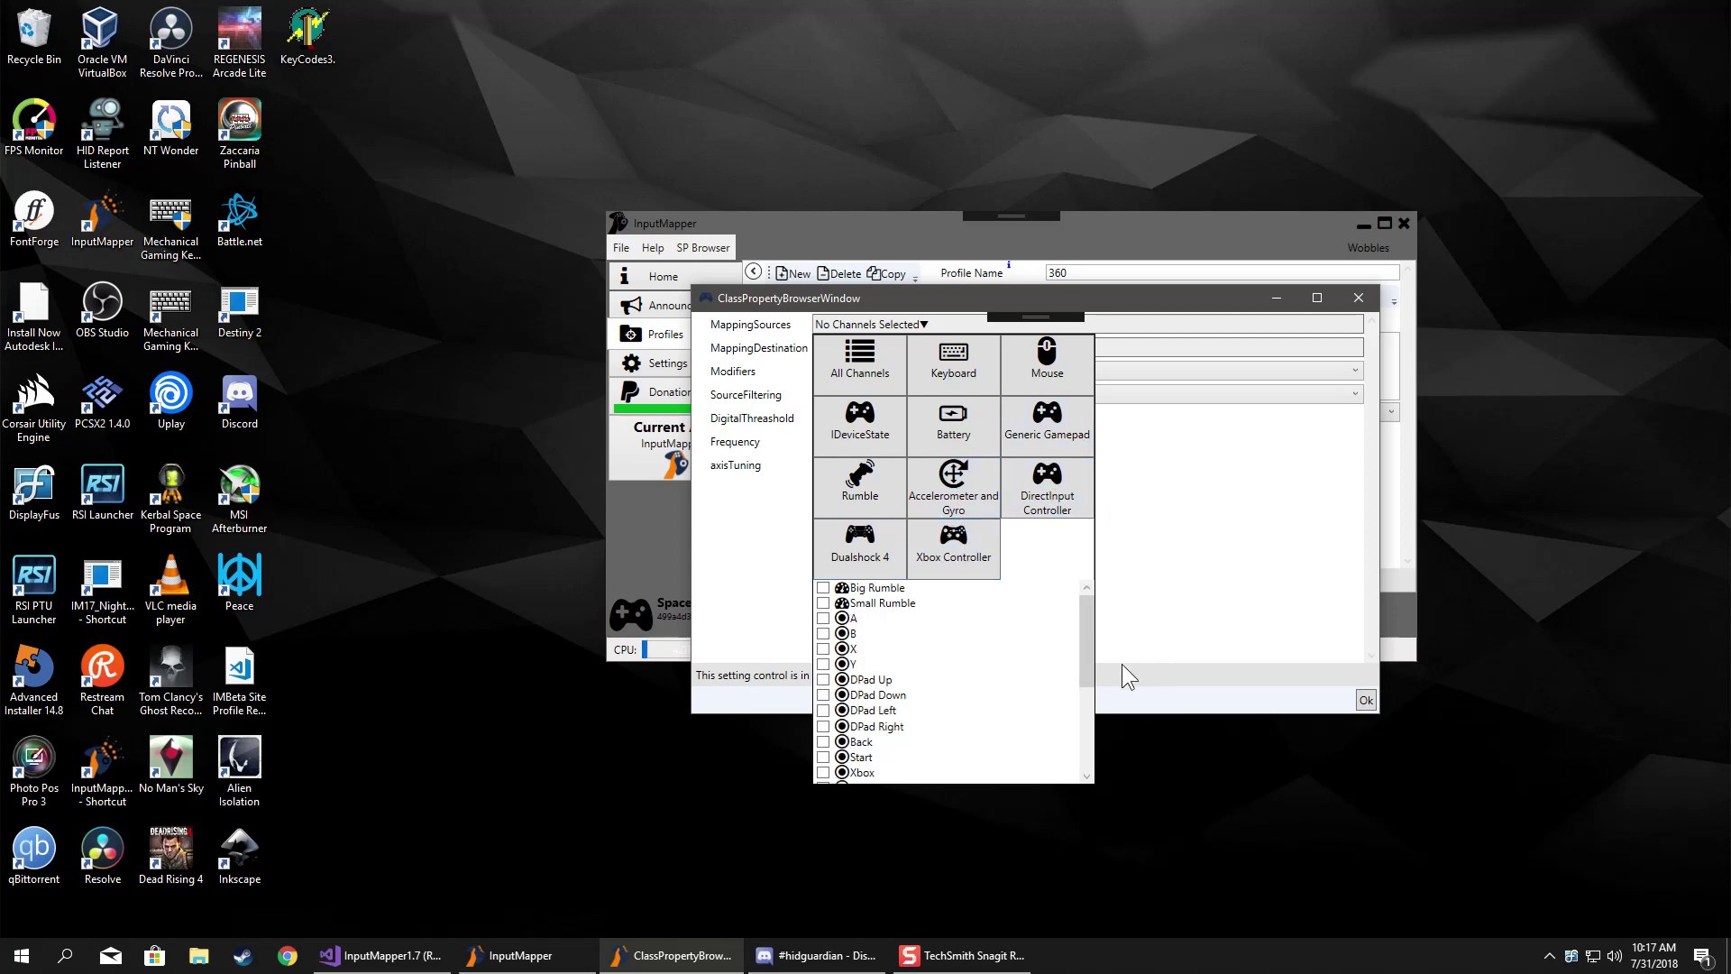
drag(1085, 629, 1067, 579)
click(1226, 567)
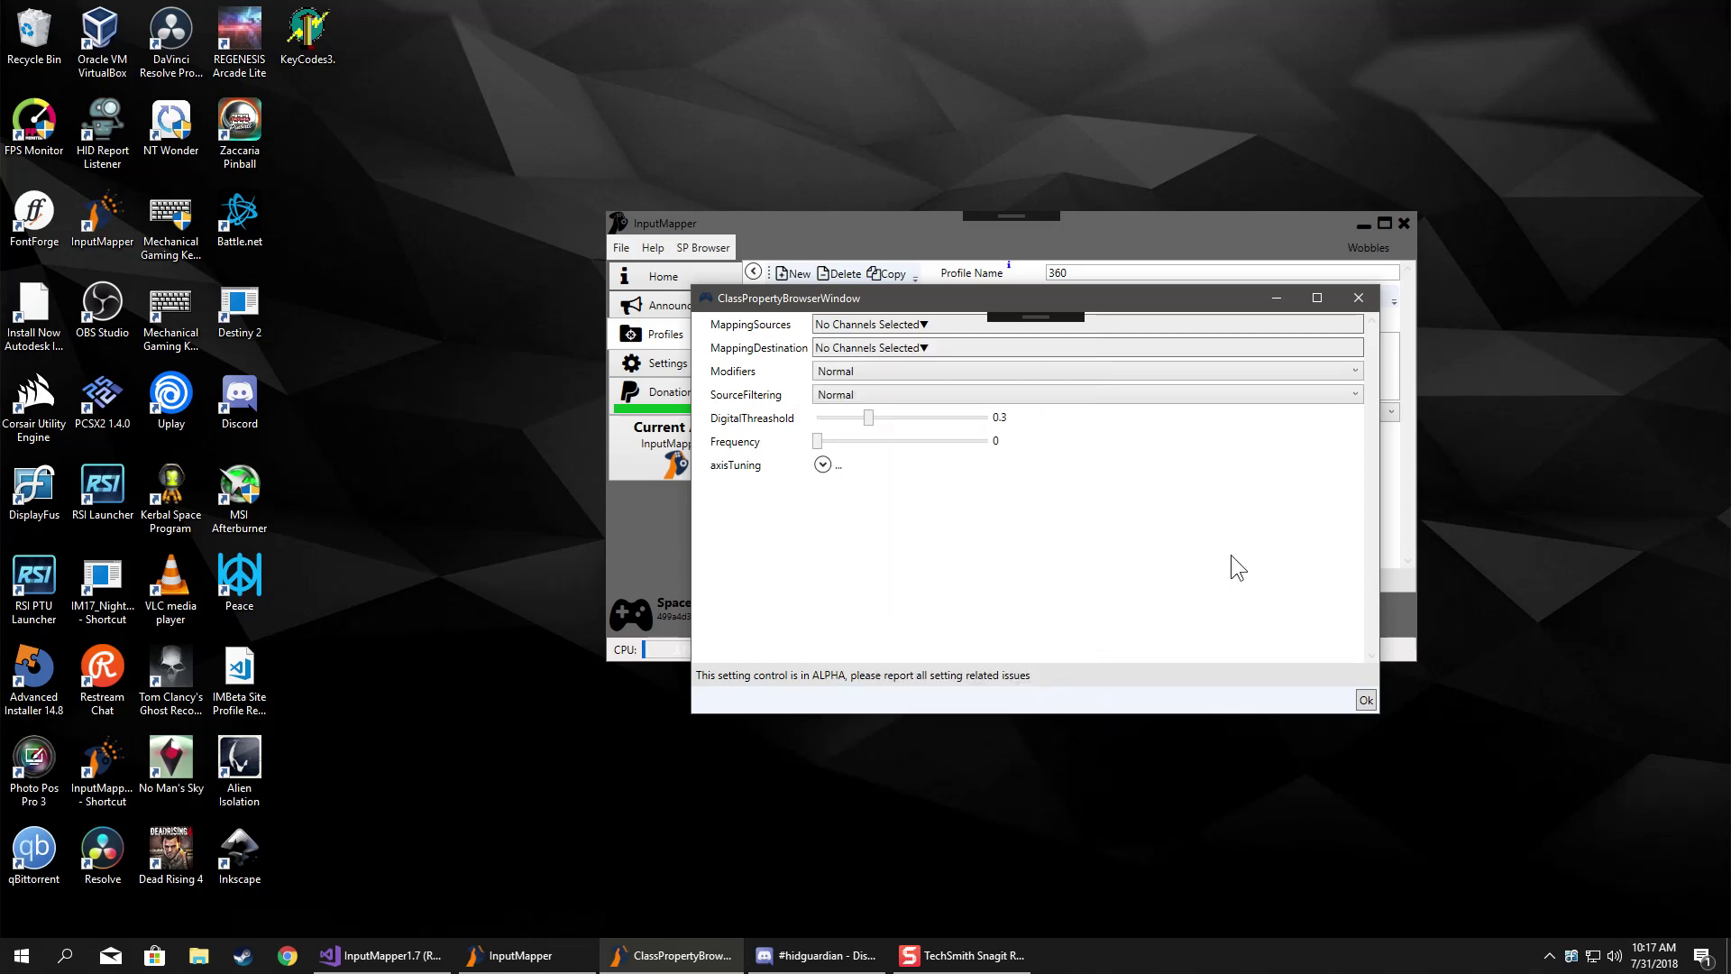
click(1357, 297)
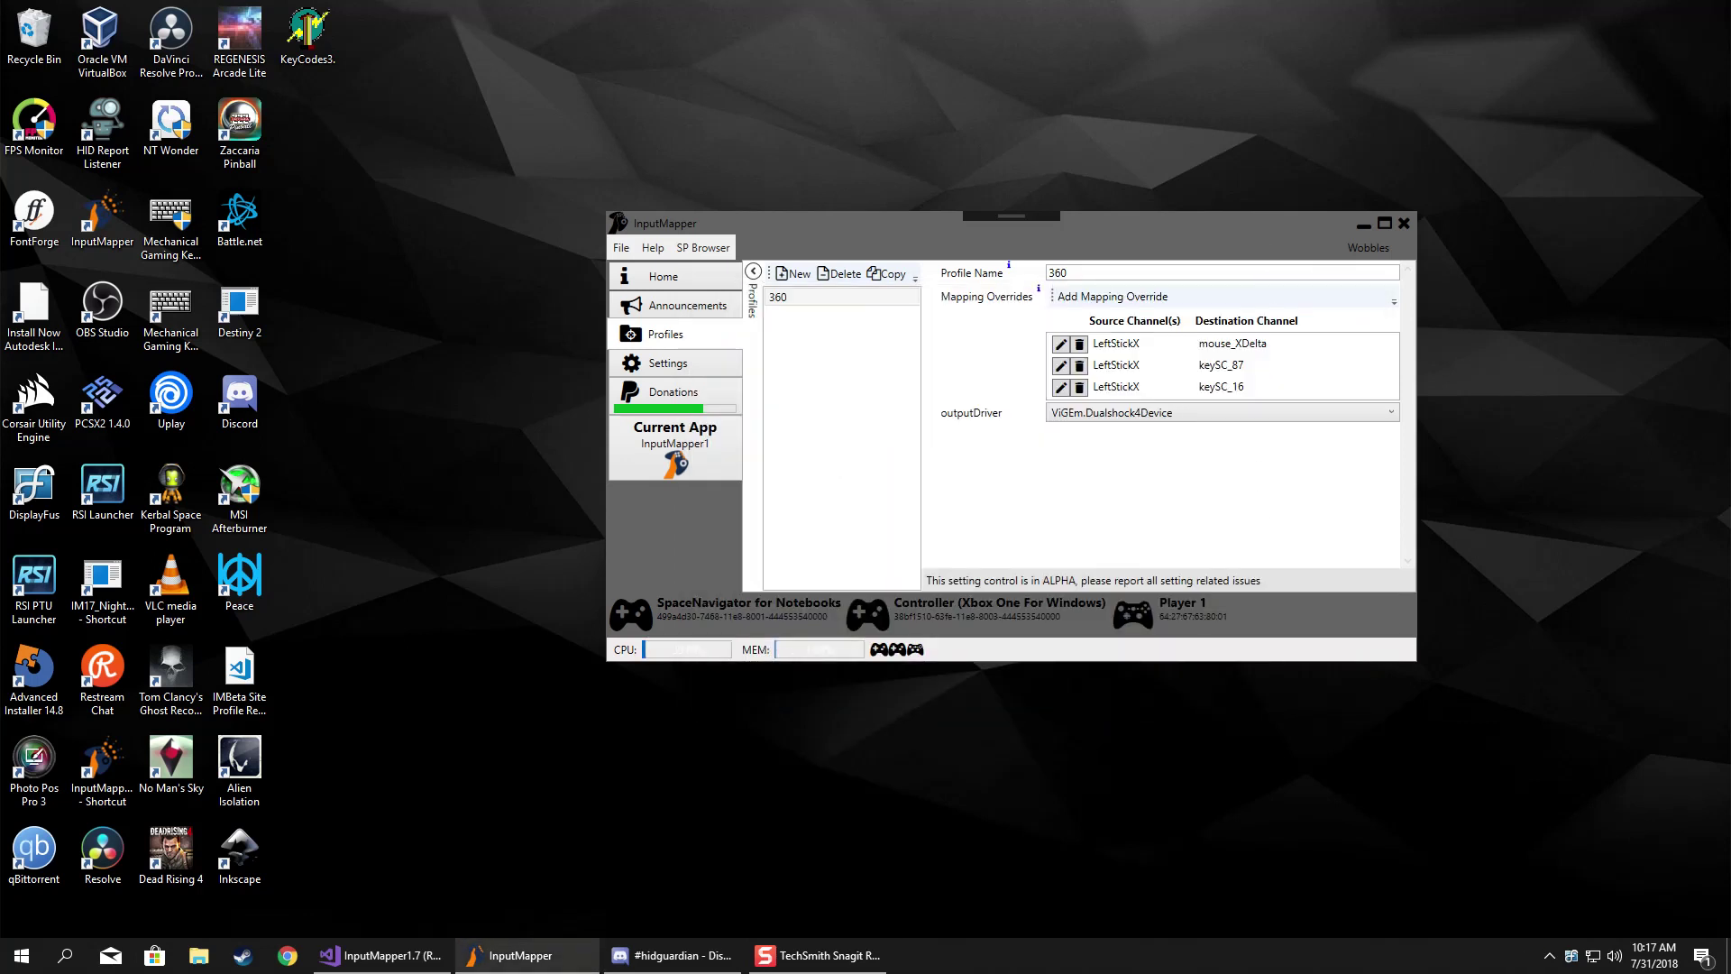